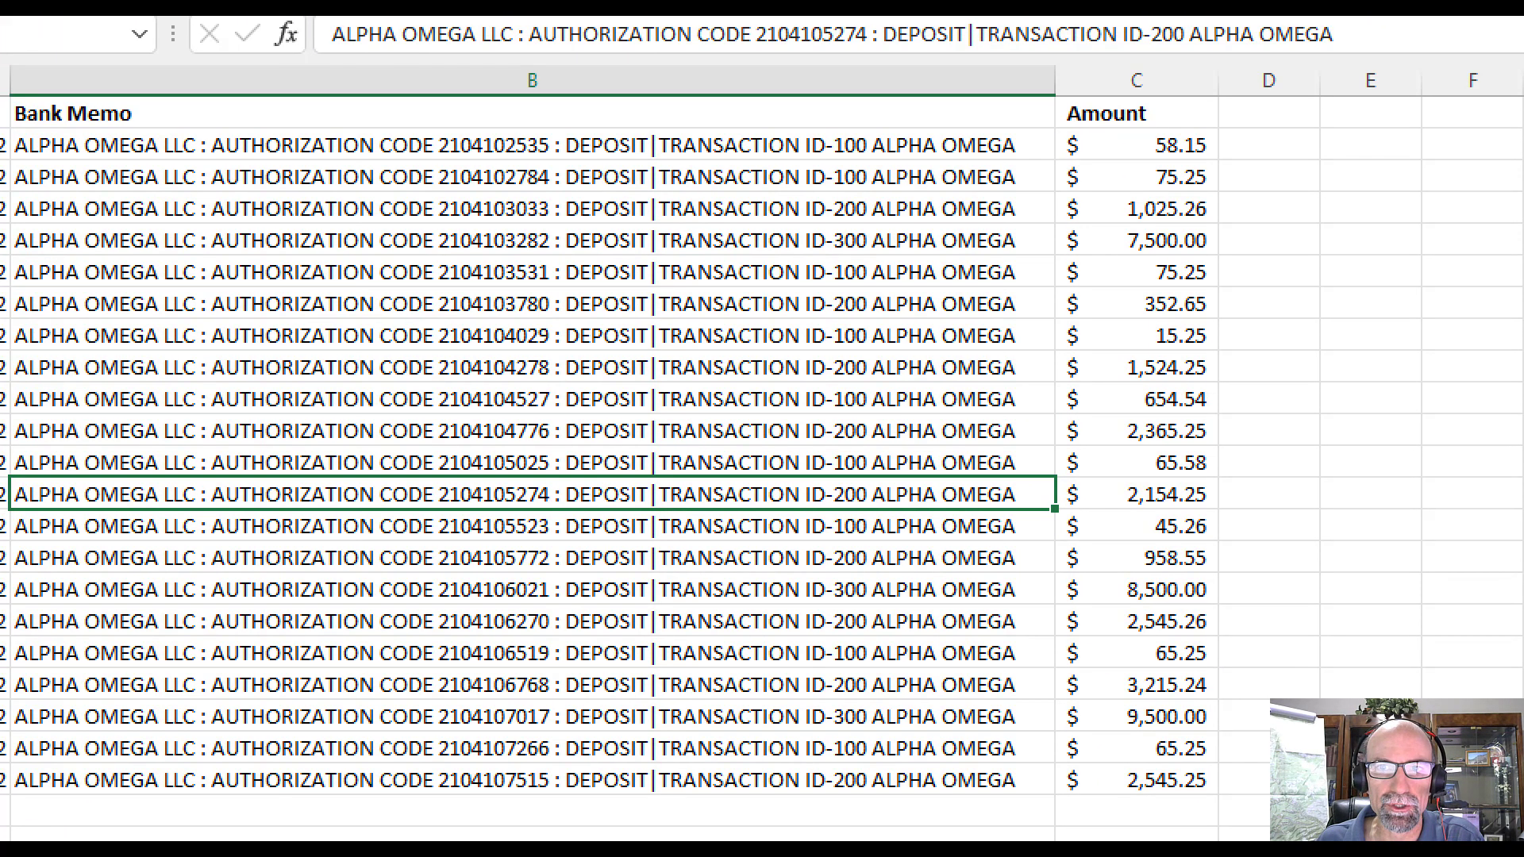
mouse_move(828, 118)
left_mouse_down()
mouse_move(876, 156)
mouse_move(877, 811)
left_mouse_up()
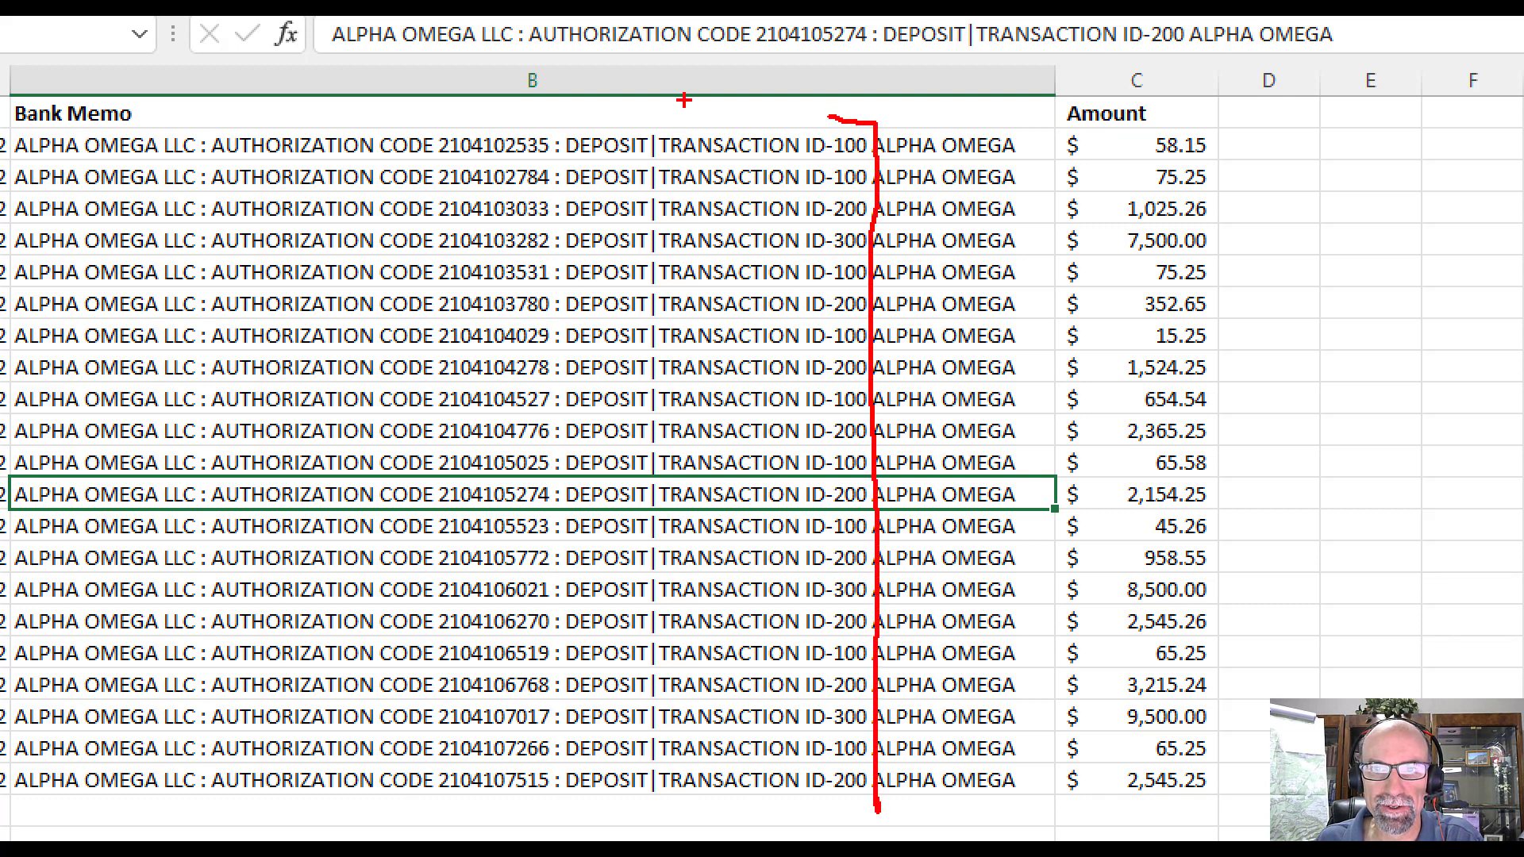
left_click_drag(828, 118, 826, 819)
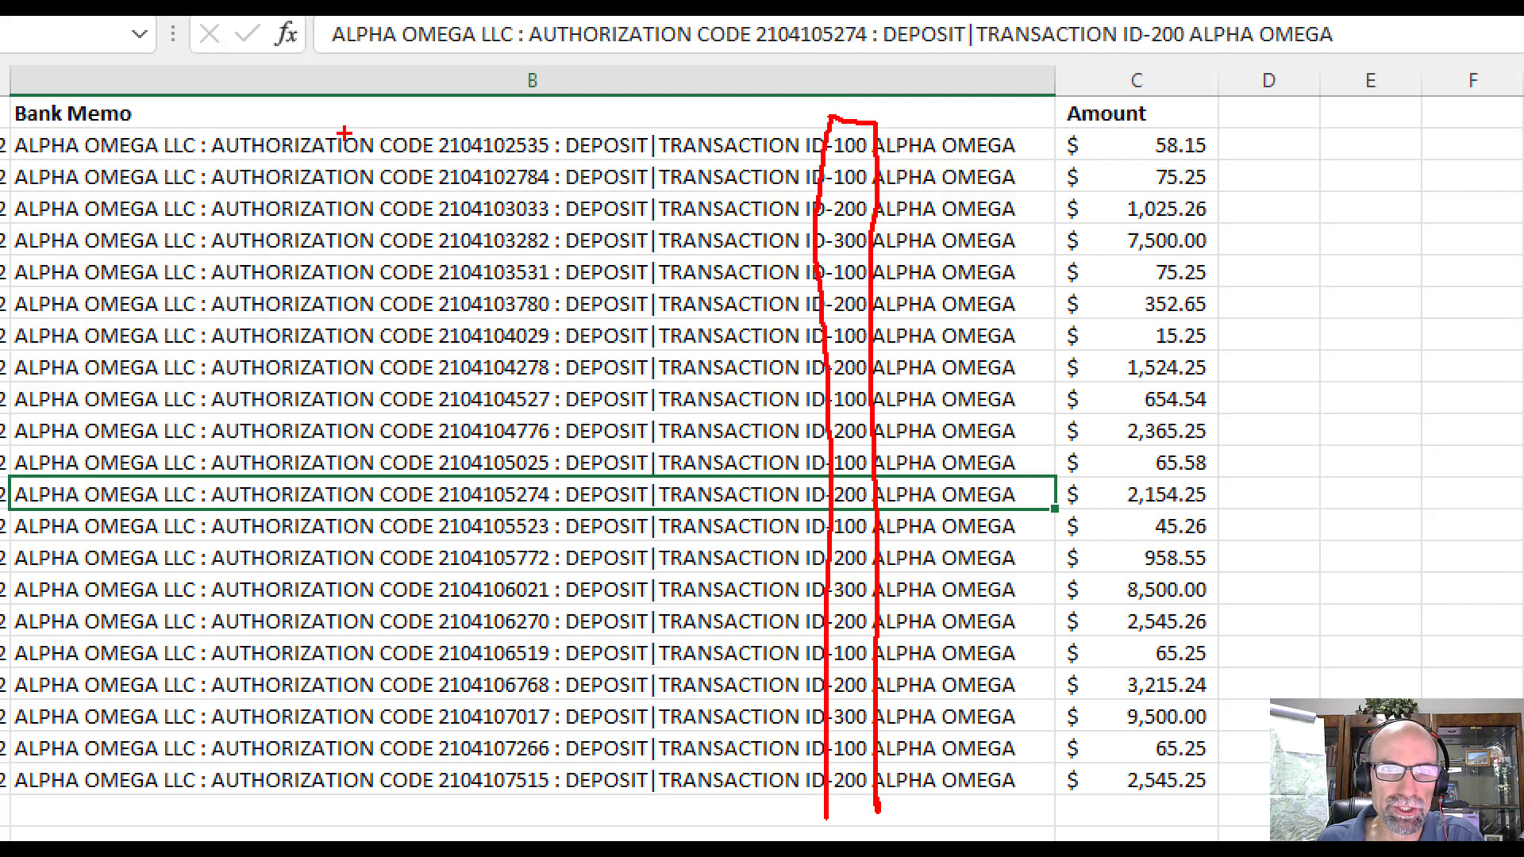
mouse_move(427, 117)
left_mouse_down()
mouse_move(562, 123)
mouse_move(580, 257)
mouse_move(573, 793)
mouse_move(466, 818)
mouse_move(423, 747)
mouse_move(429, 89)
left_mouse_up()
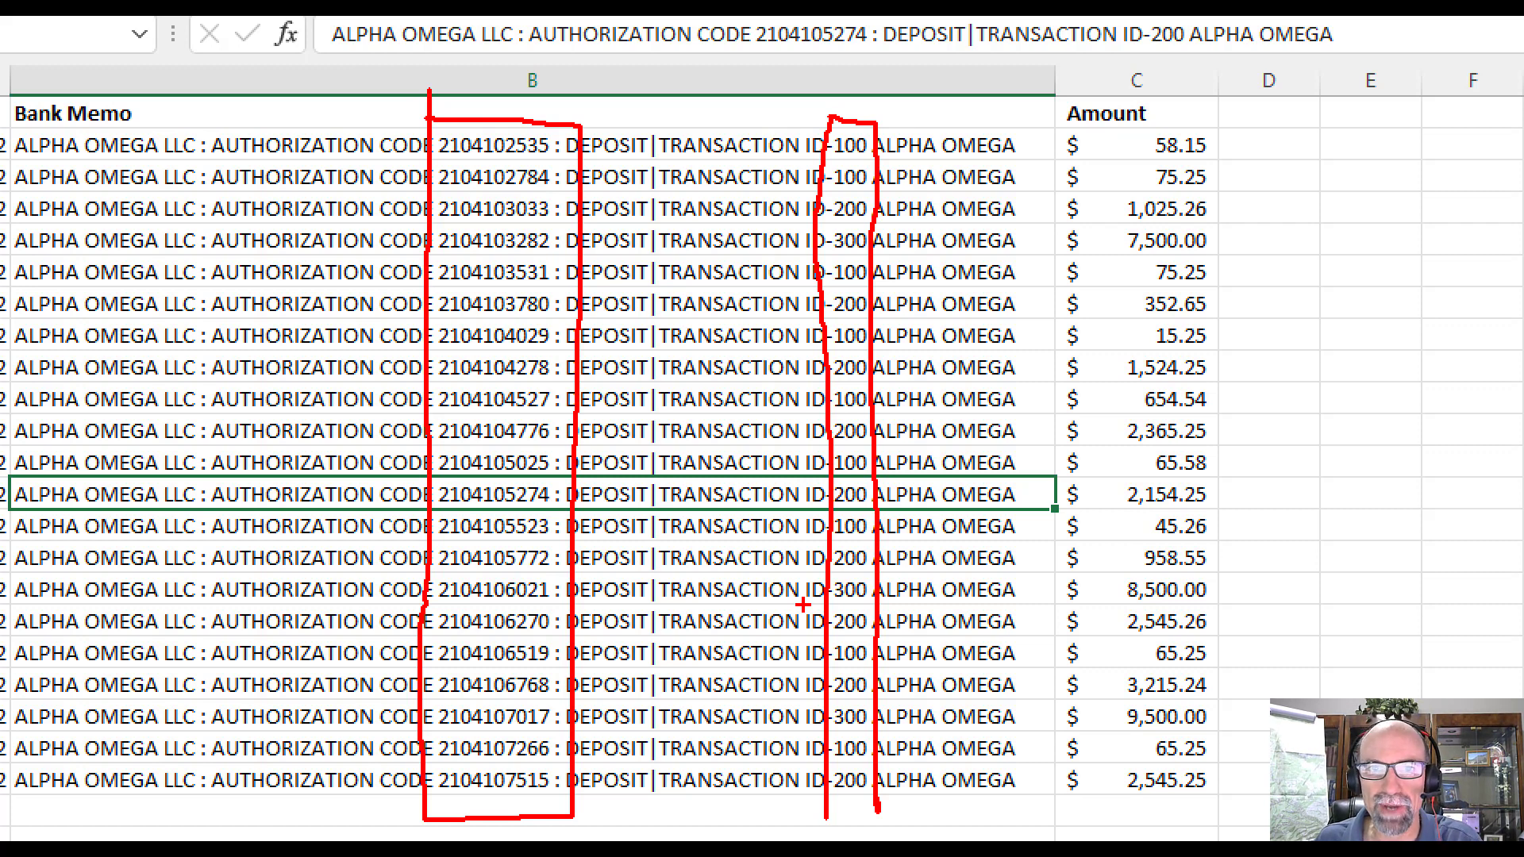
key("Escape")
- Convert the Date, Bank Memo and Amount range A1:C22 into a table with headers and name it data
left_click(395, 391)
left_click(111, 66)
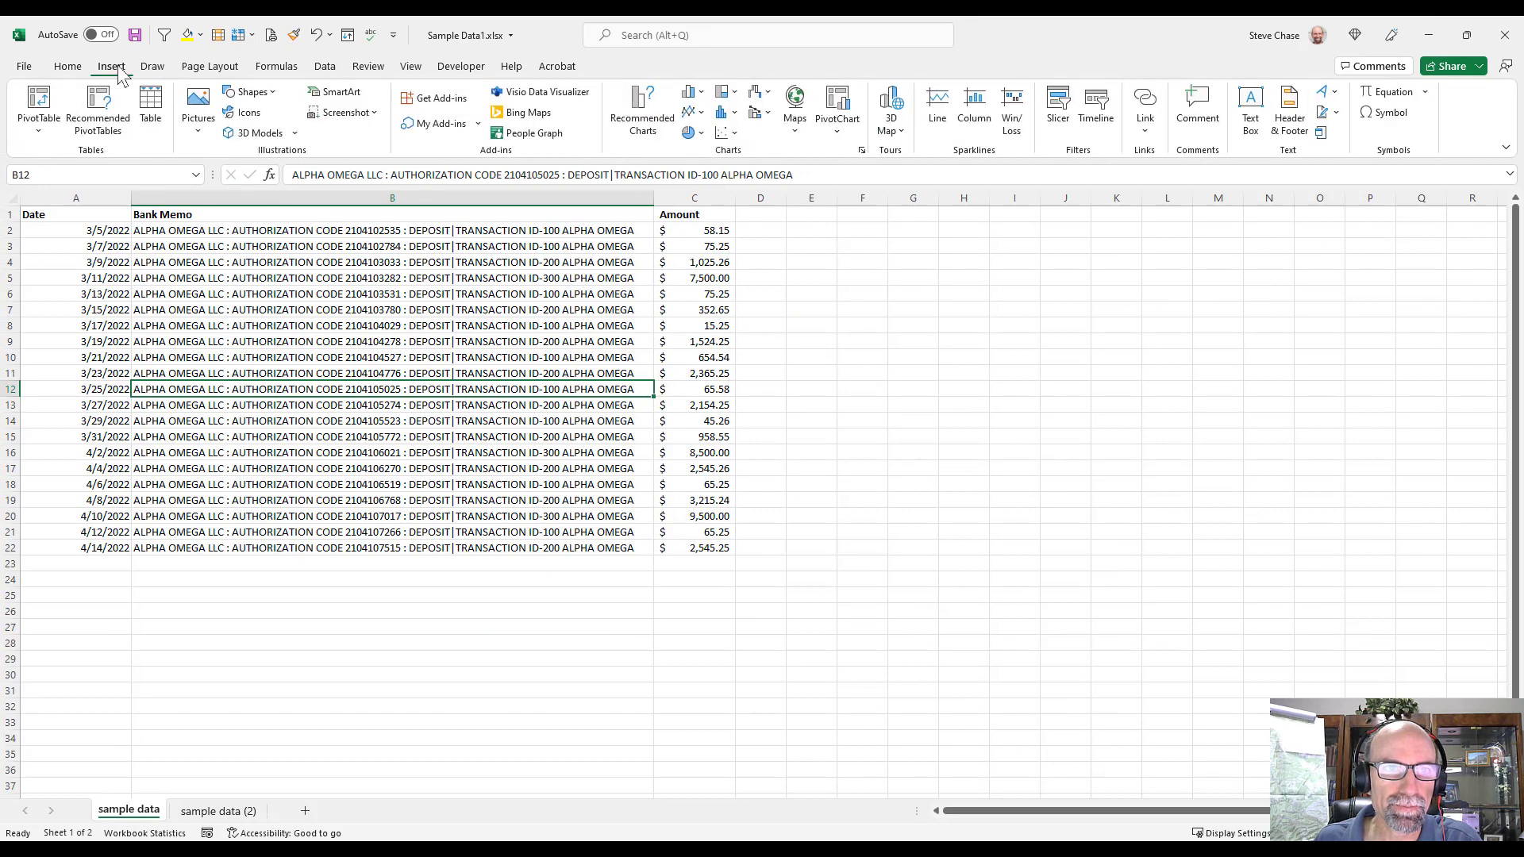
left_click(150, 107)
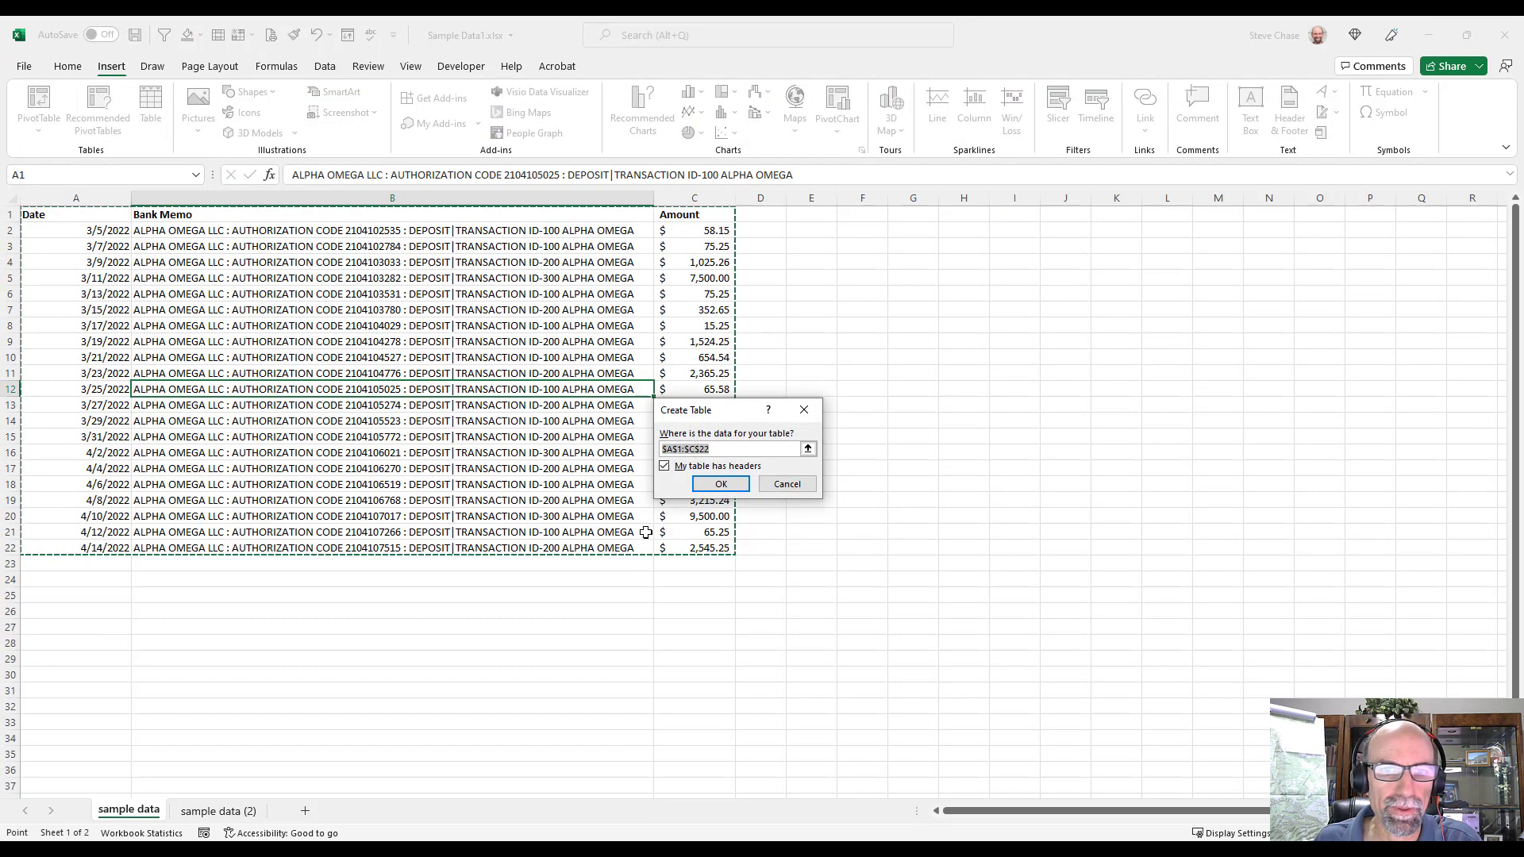
left_click(723, 485)
left_click(57, 114)
type("data")
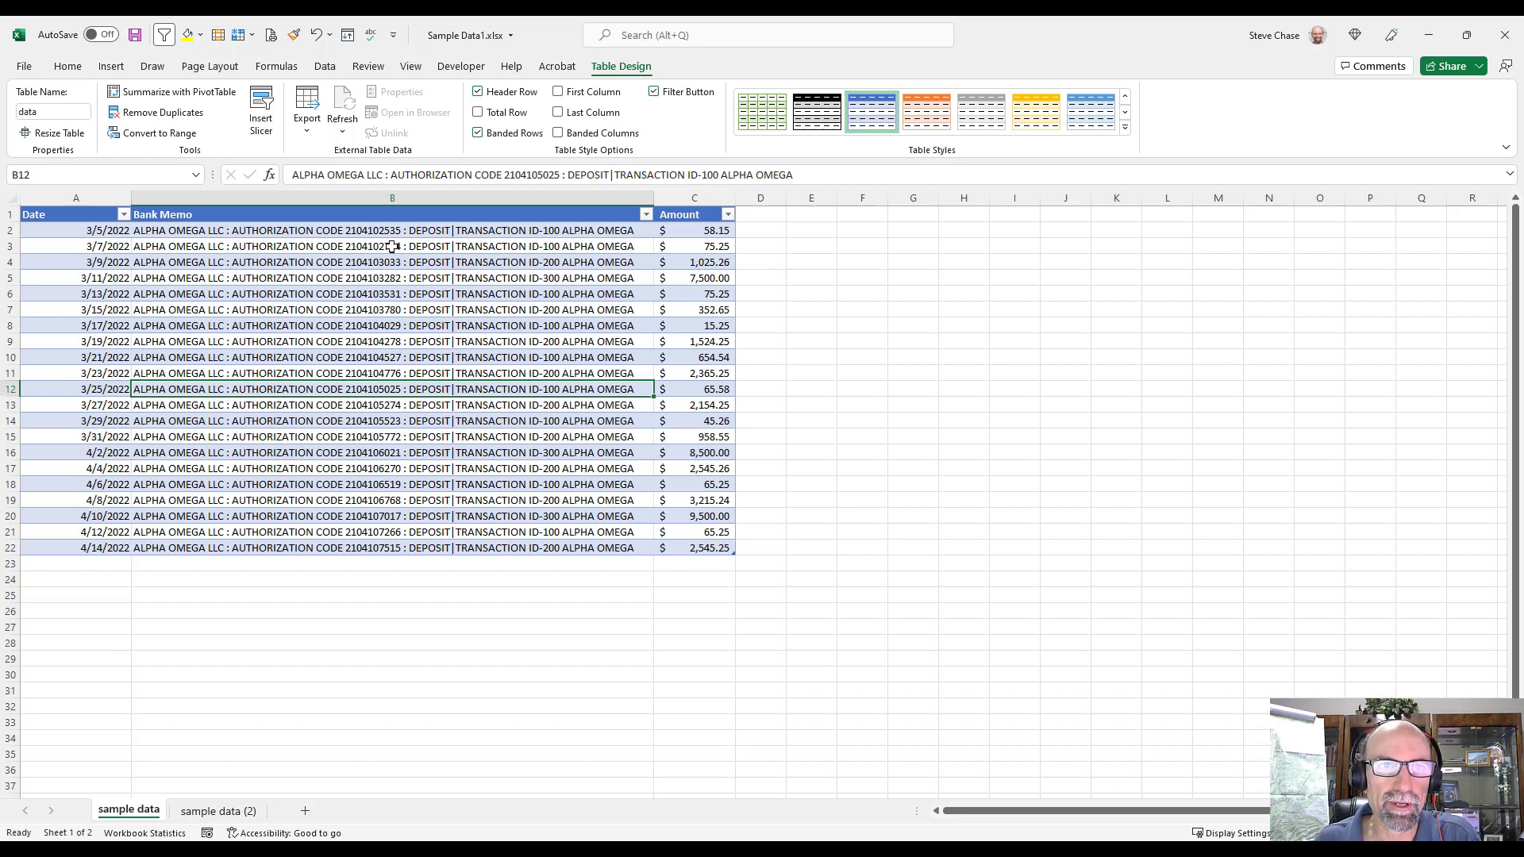
- Load the data table into the Power Query Editor as a query from the table range
left_click(330, 70)
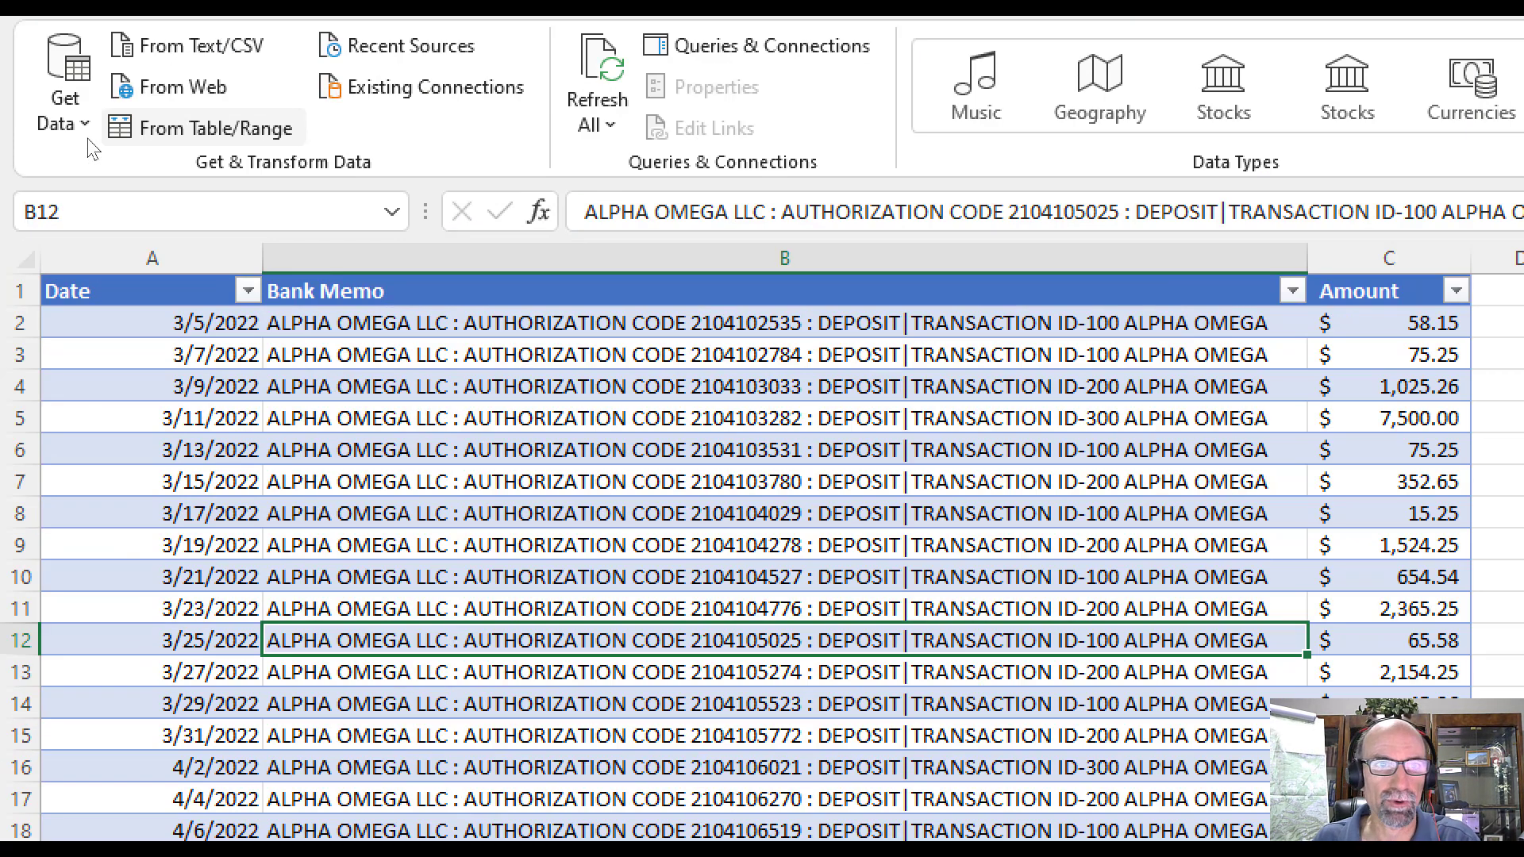
mouse_move(96, 115)
left_mouse_down()
mouse_move(277, 176)
mouse_move(200, 115)
left_mouse_up()
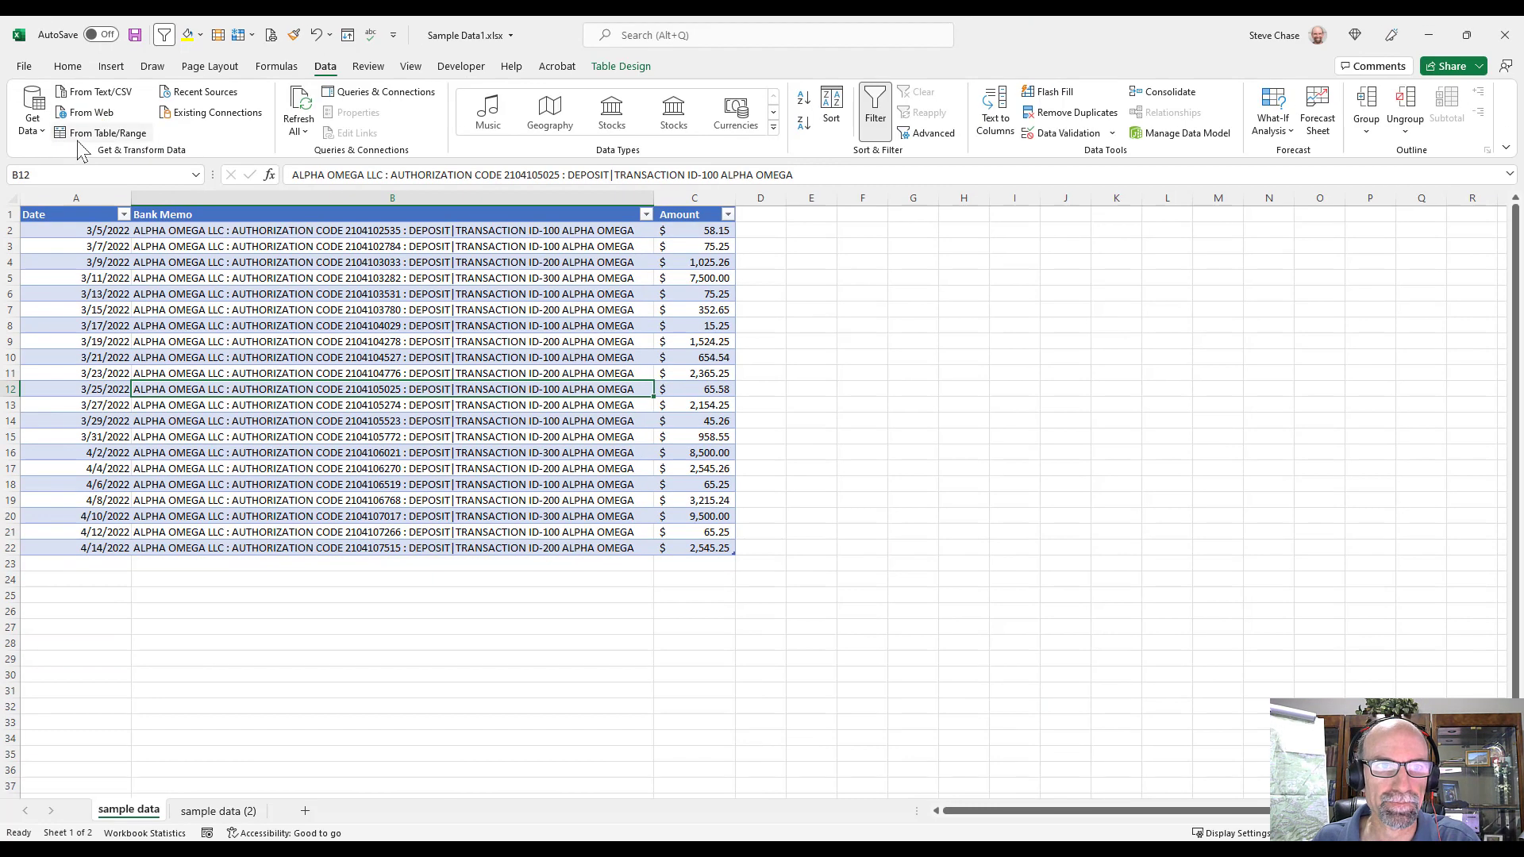
left_click(82, 135)
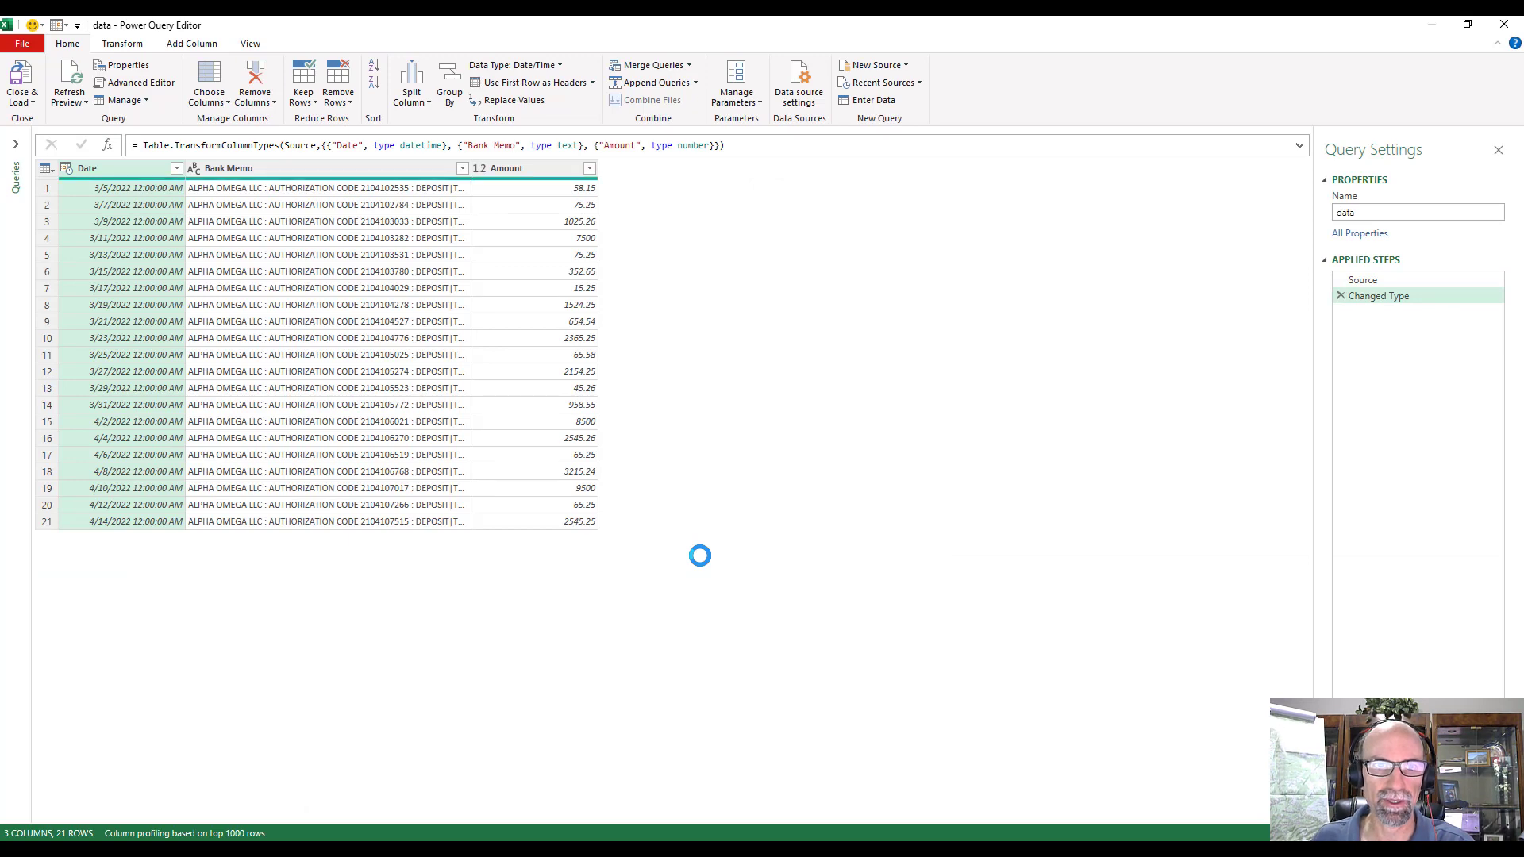
left_click_drag(416, 28, 660, 115)
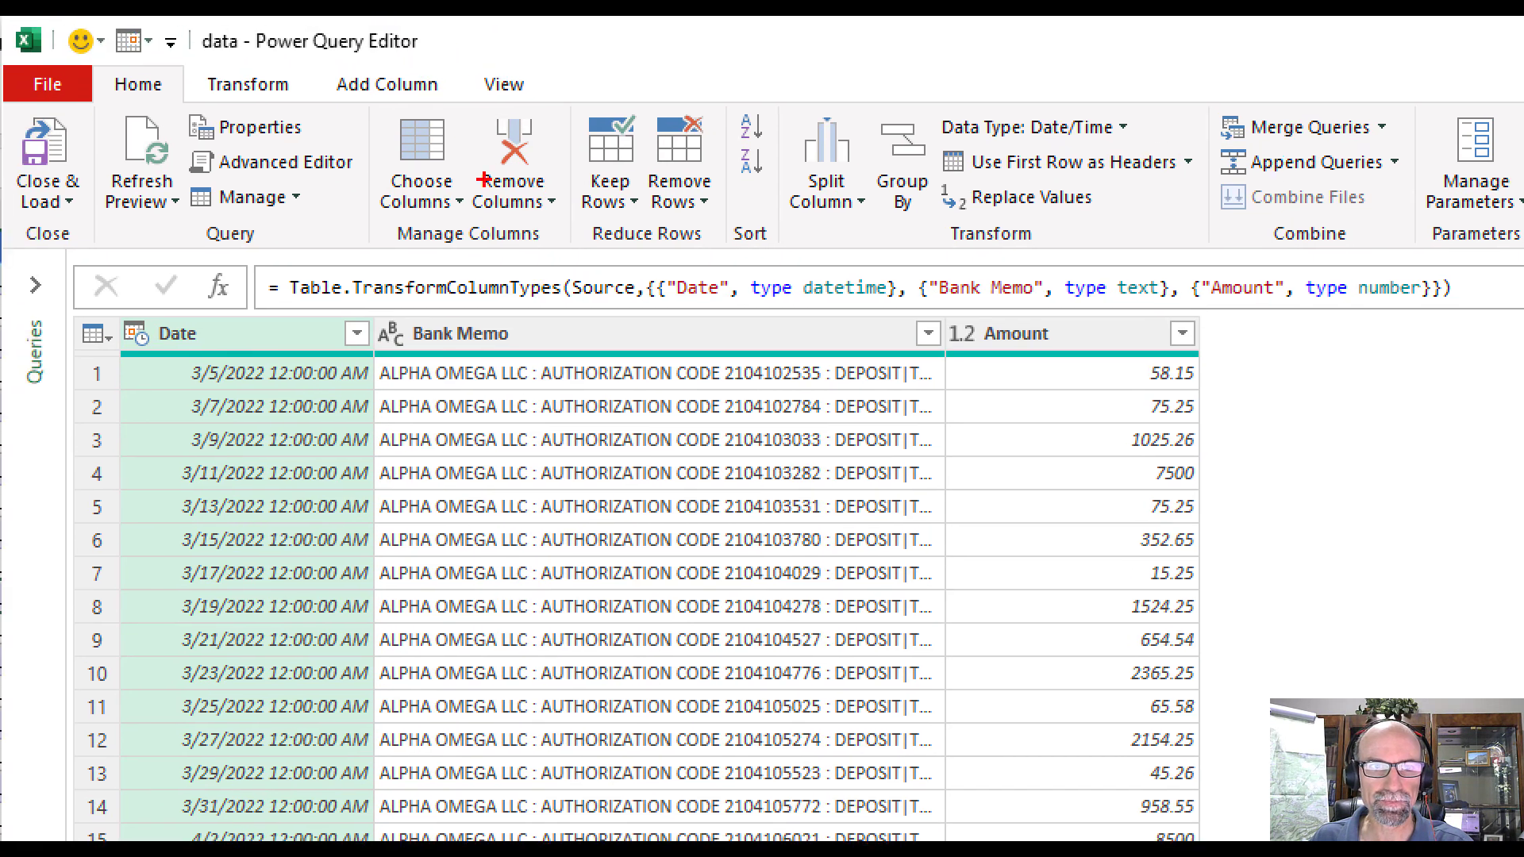
mouse_move(279, 57)
left_mouse_down()
mouse_move(209, 50)
mouse_move(348, 96)
mouse_move(262, 61)
left_mouse_up()
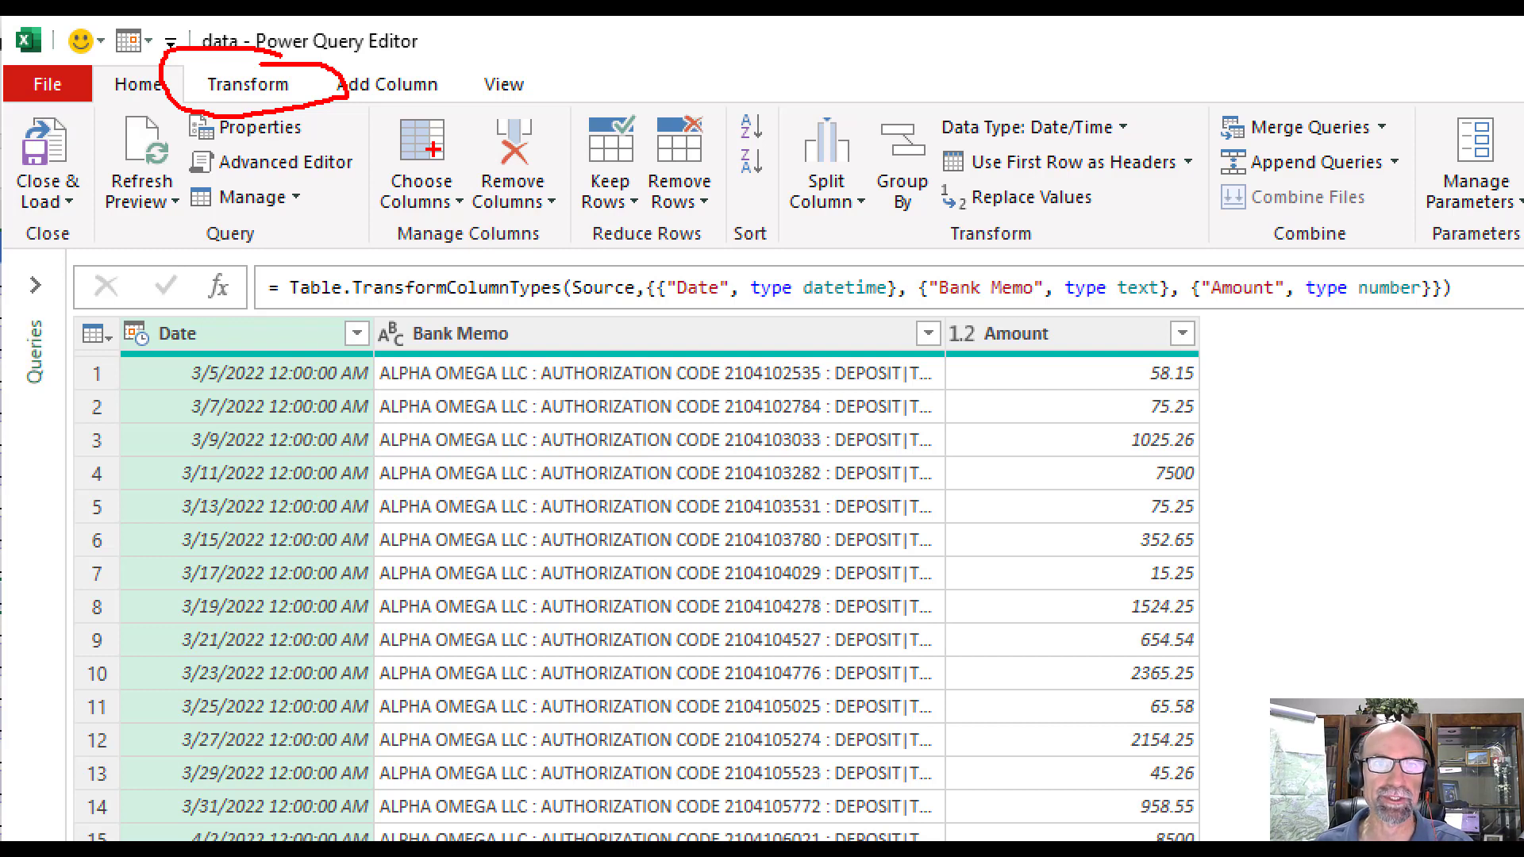
mouse_move(435, 36)
left_mouse_down()
mouse_move(370, 124)
mouse_move(439, 56)
left_mouse_up()
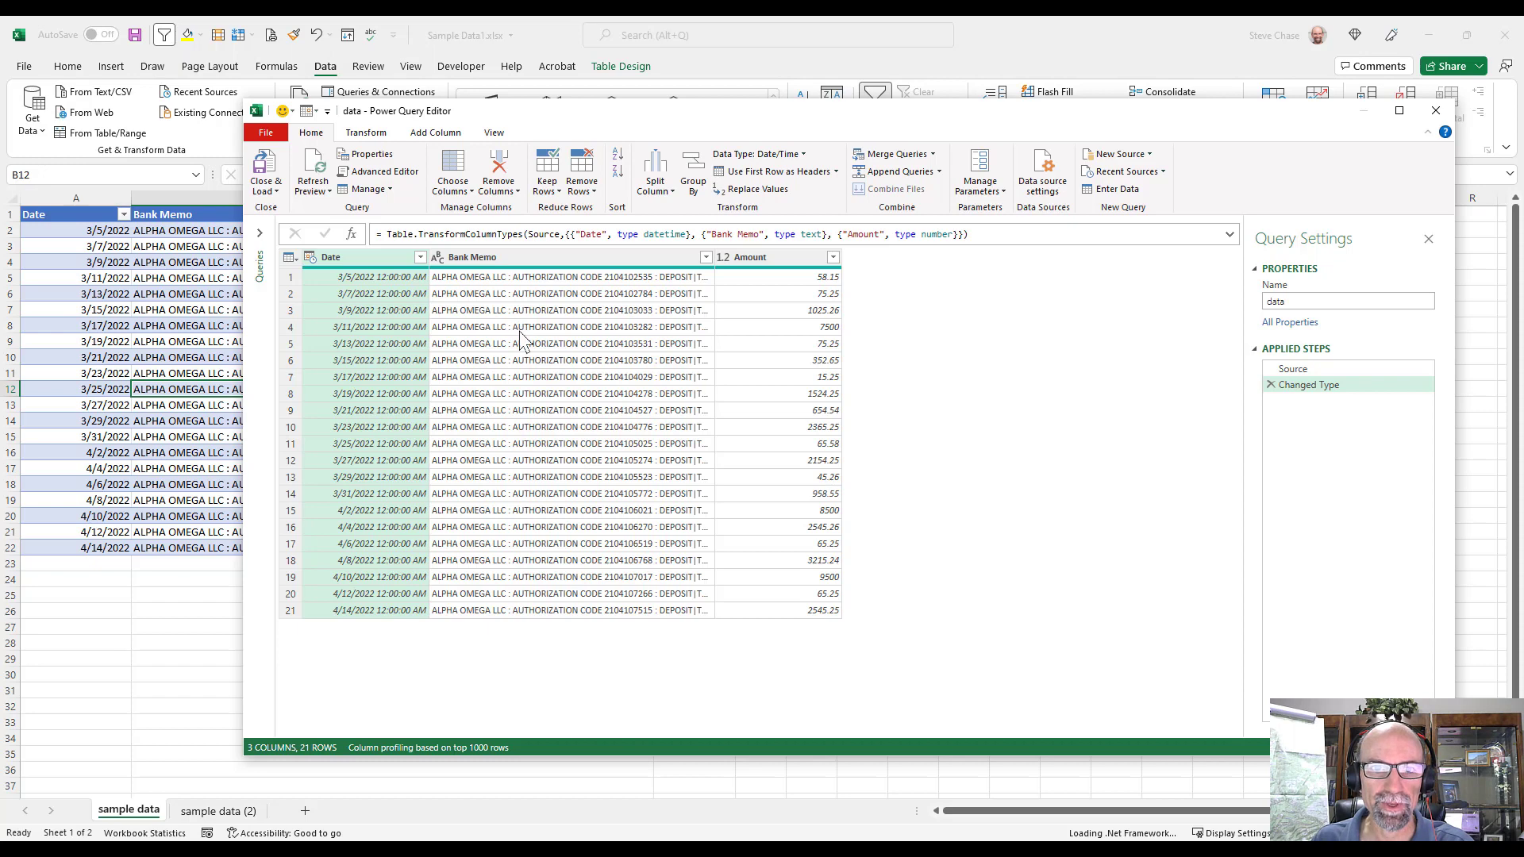
- Widen the Bank Memo column in the query preview to fit the full memo text
left_click(521, 331)
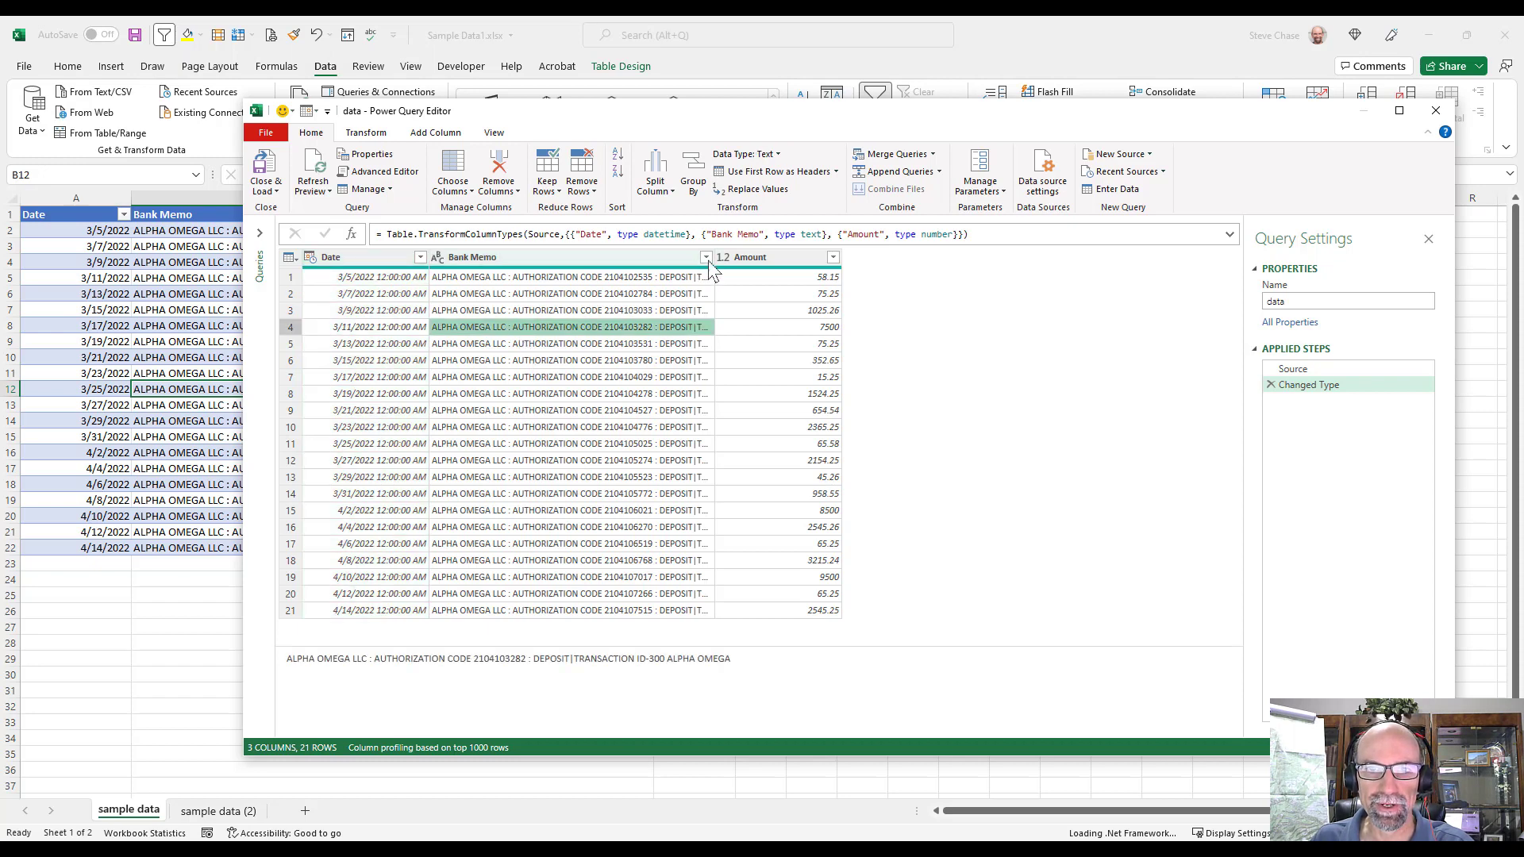
left_click_drag(714, 257, 882, 251)
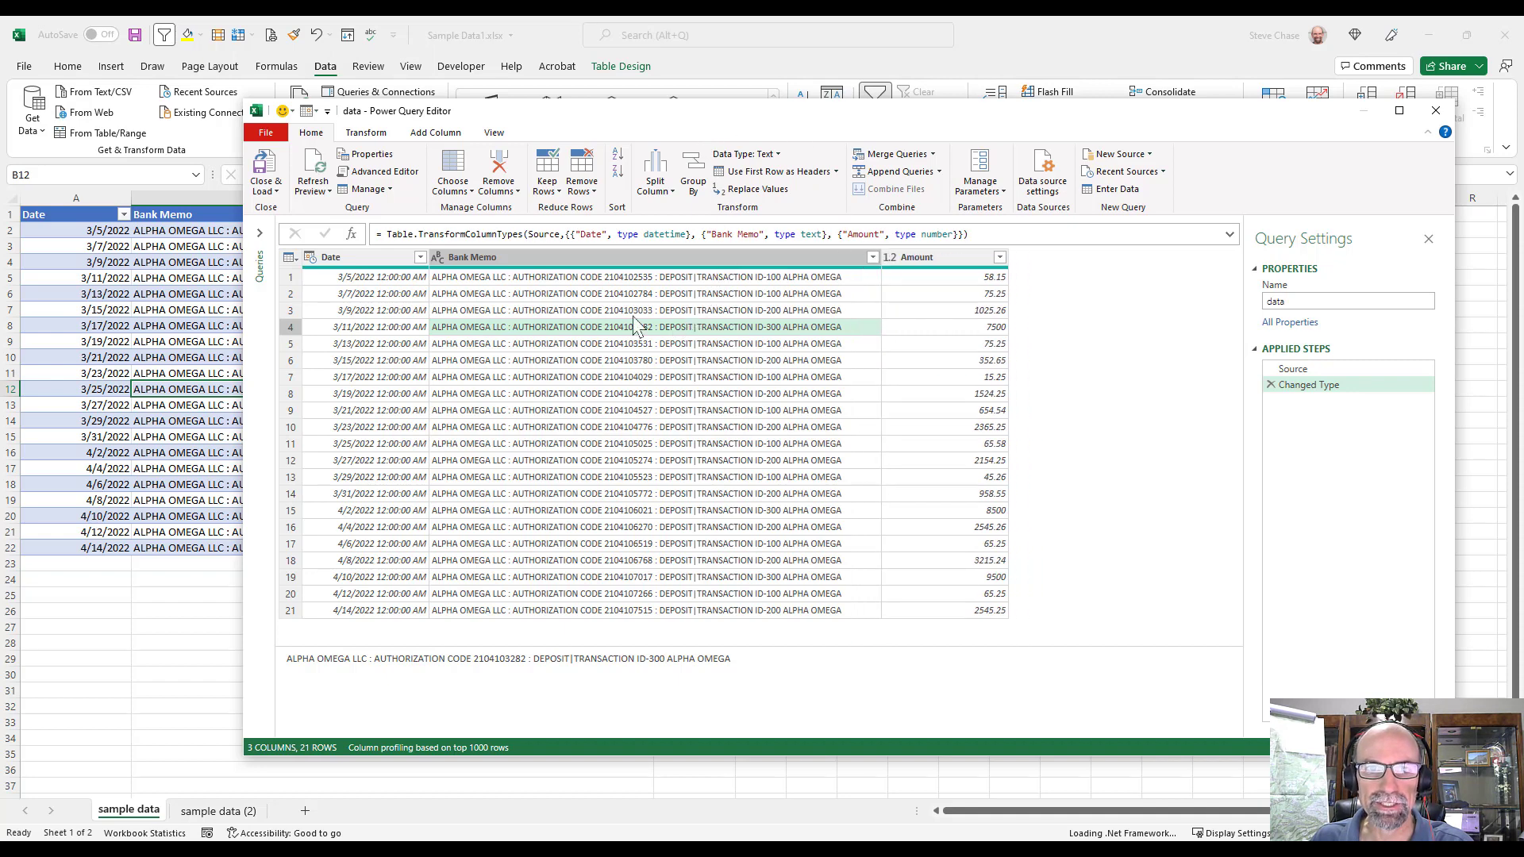
- Start a column from examples based only on the Bank Memo selection, entering the first row's authorization code as the sample value
left_click(602, 361)
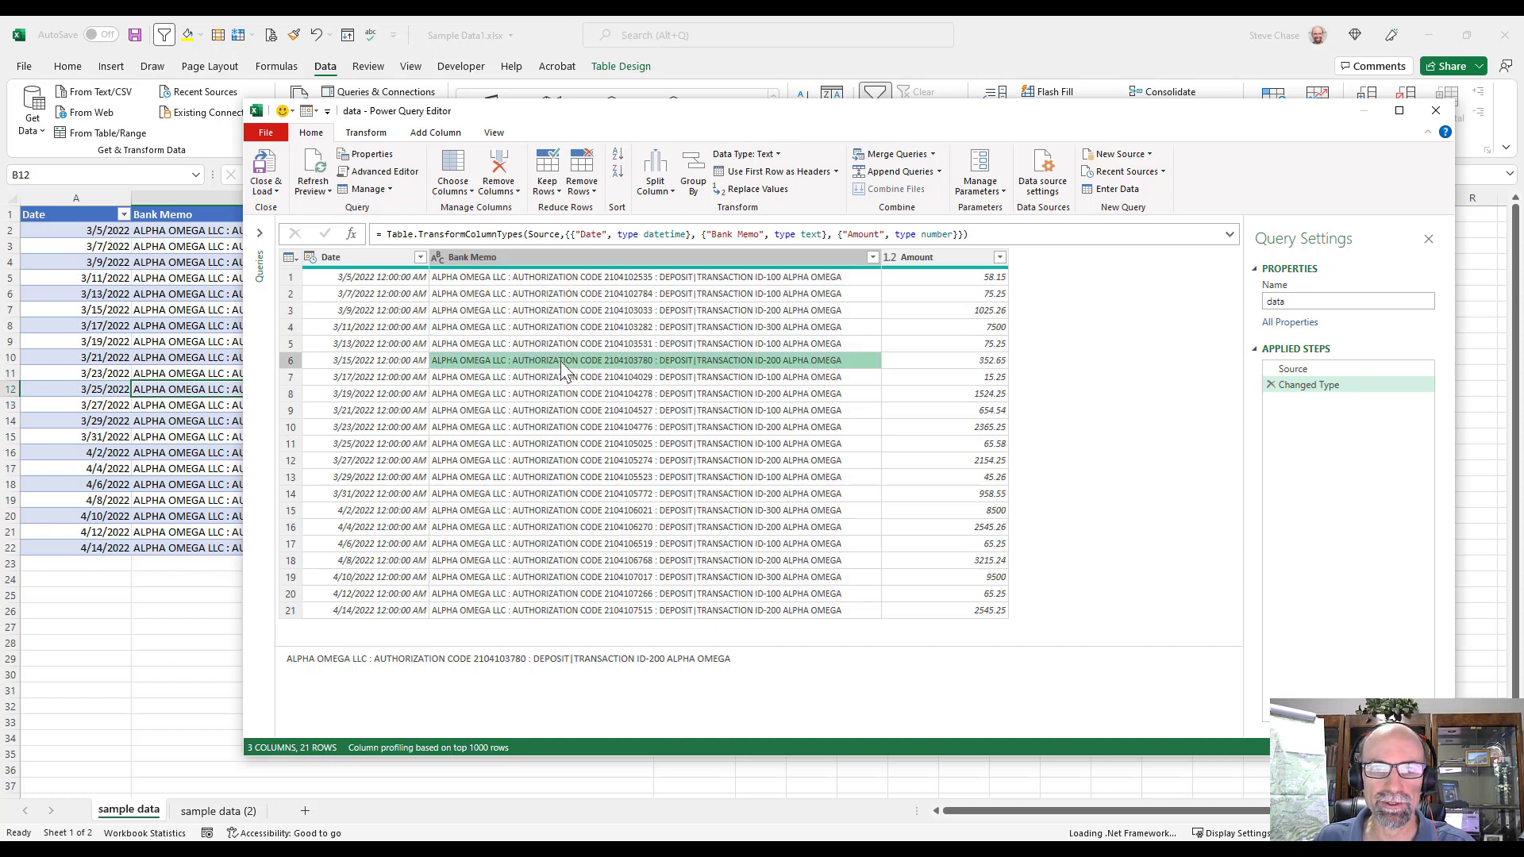
left_click(434, 135)
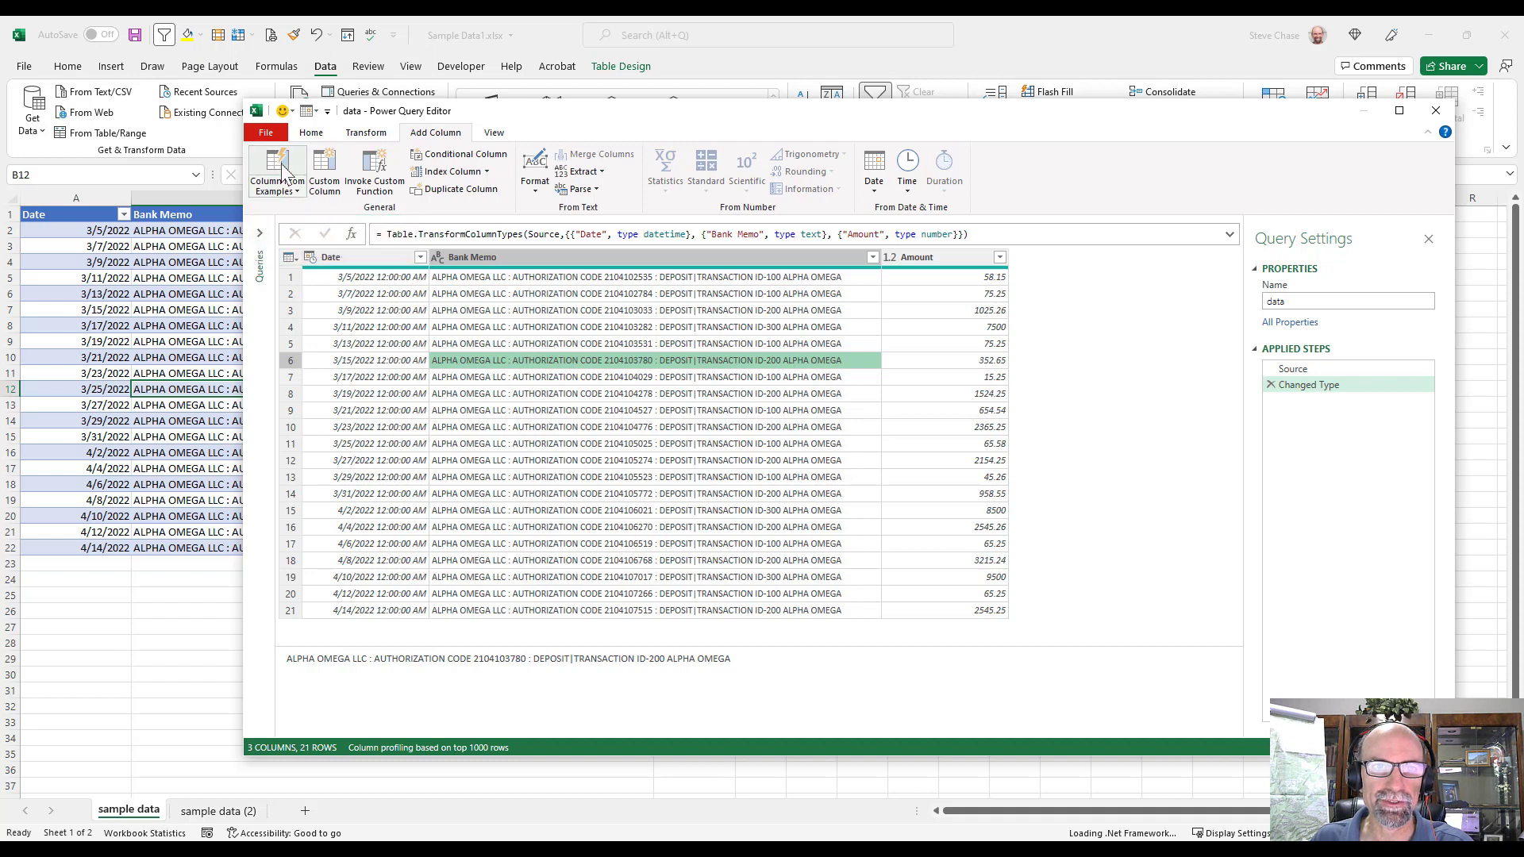
left_click(287, 190)
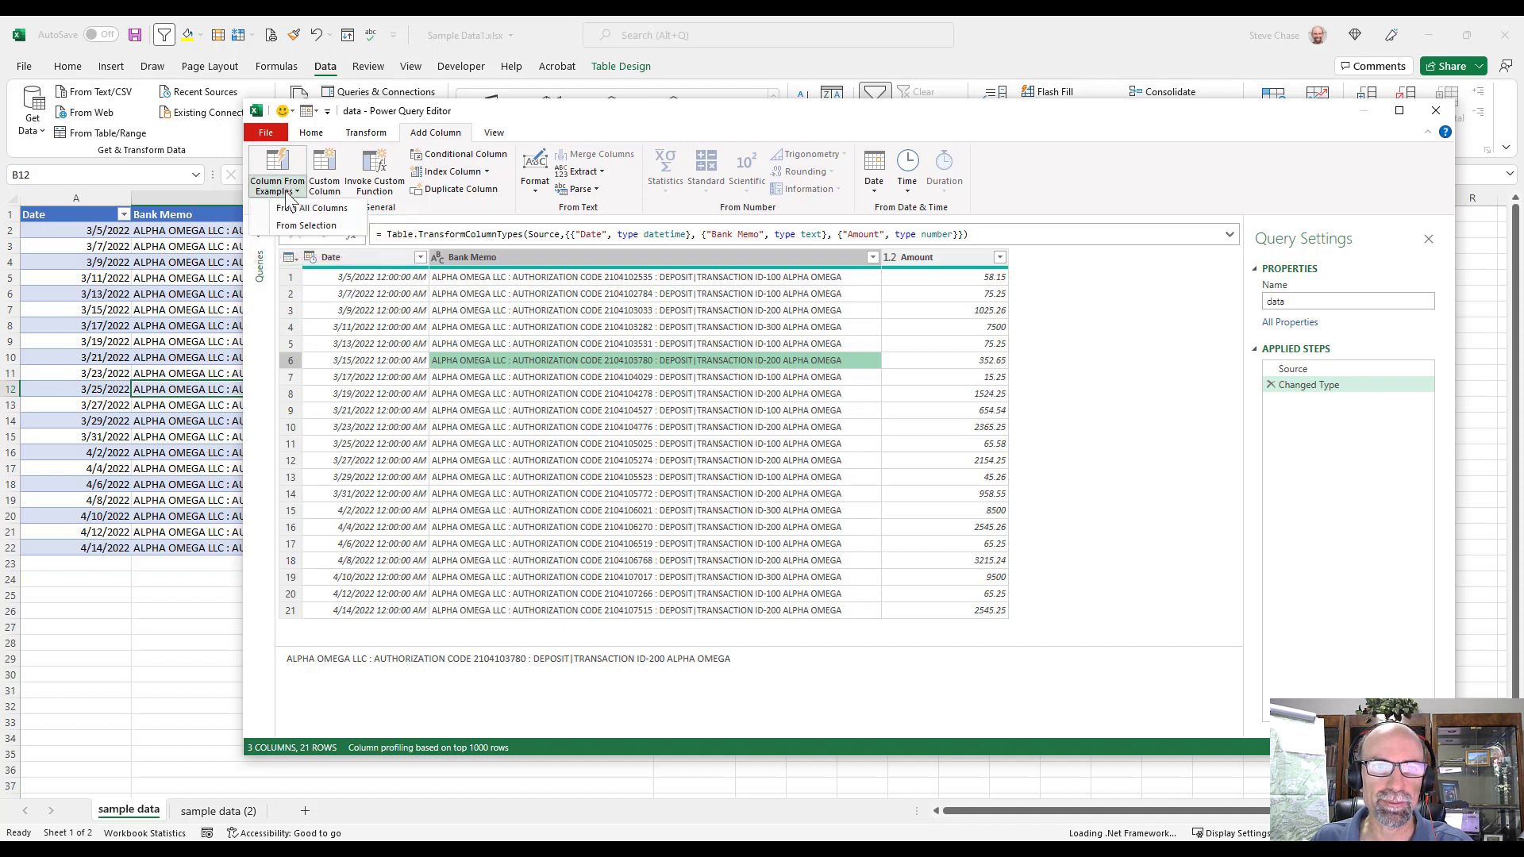
left_click(331, 227)
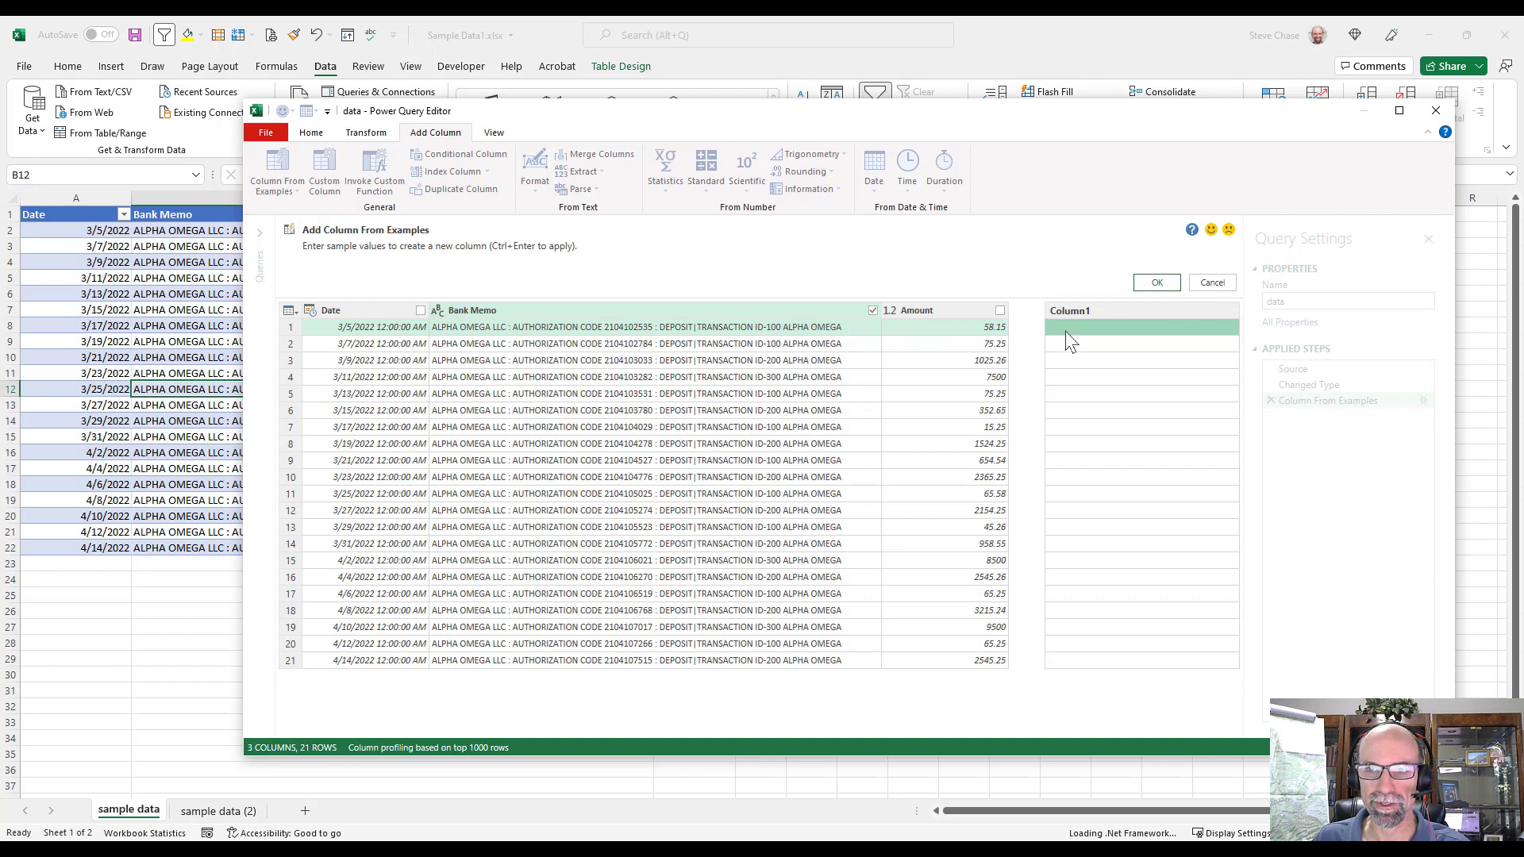
type("210")
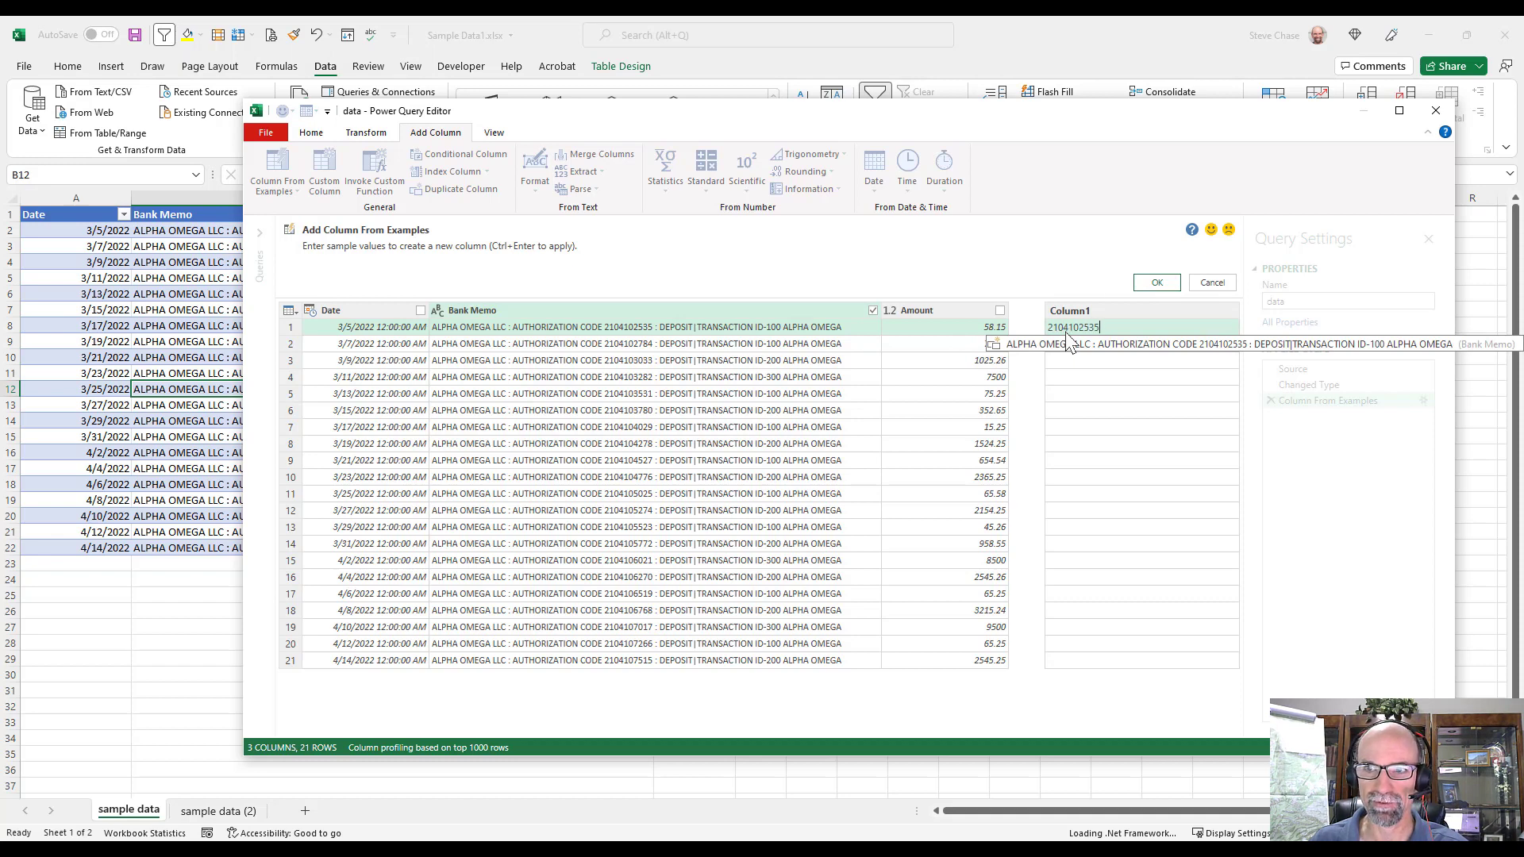
type("4102535")
key("Return")
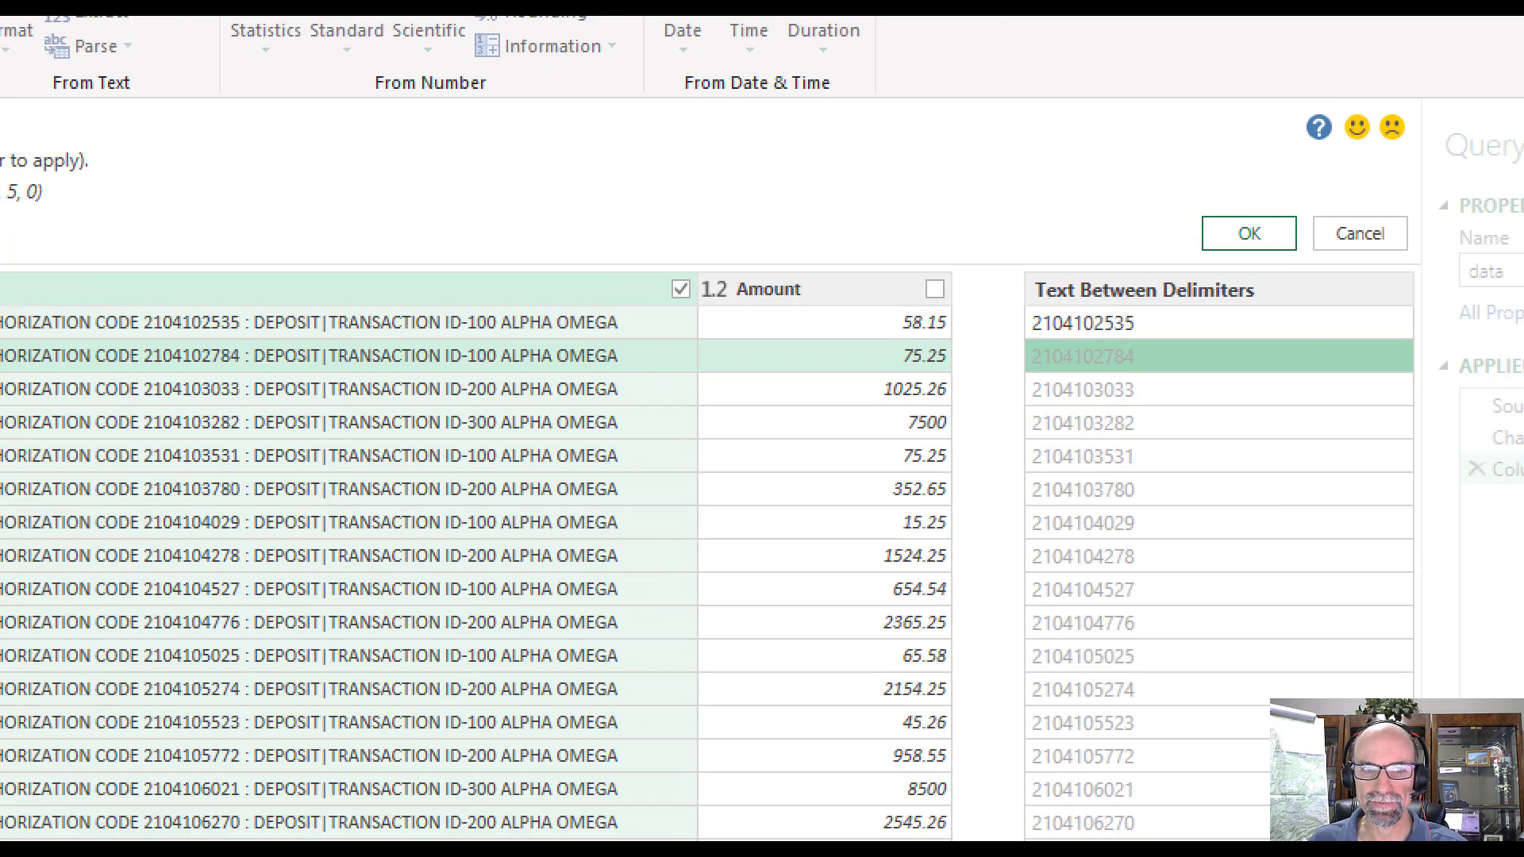
left_click_drag(147, 334, 249, 335)
mouse_move(1029, 336)
left_mouse_down()
mouse_move(1135, 335)
mouse_move(1079, 601)
mouse_move(1131, 570)
left_mouse_up()
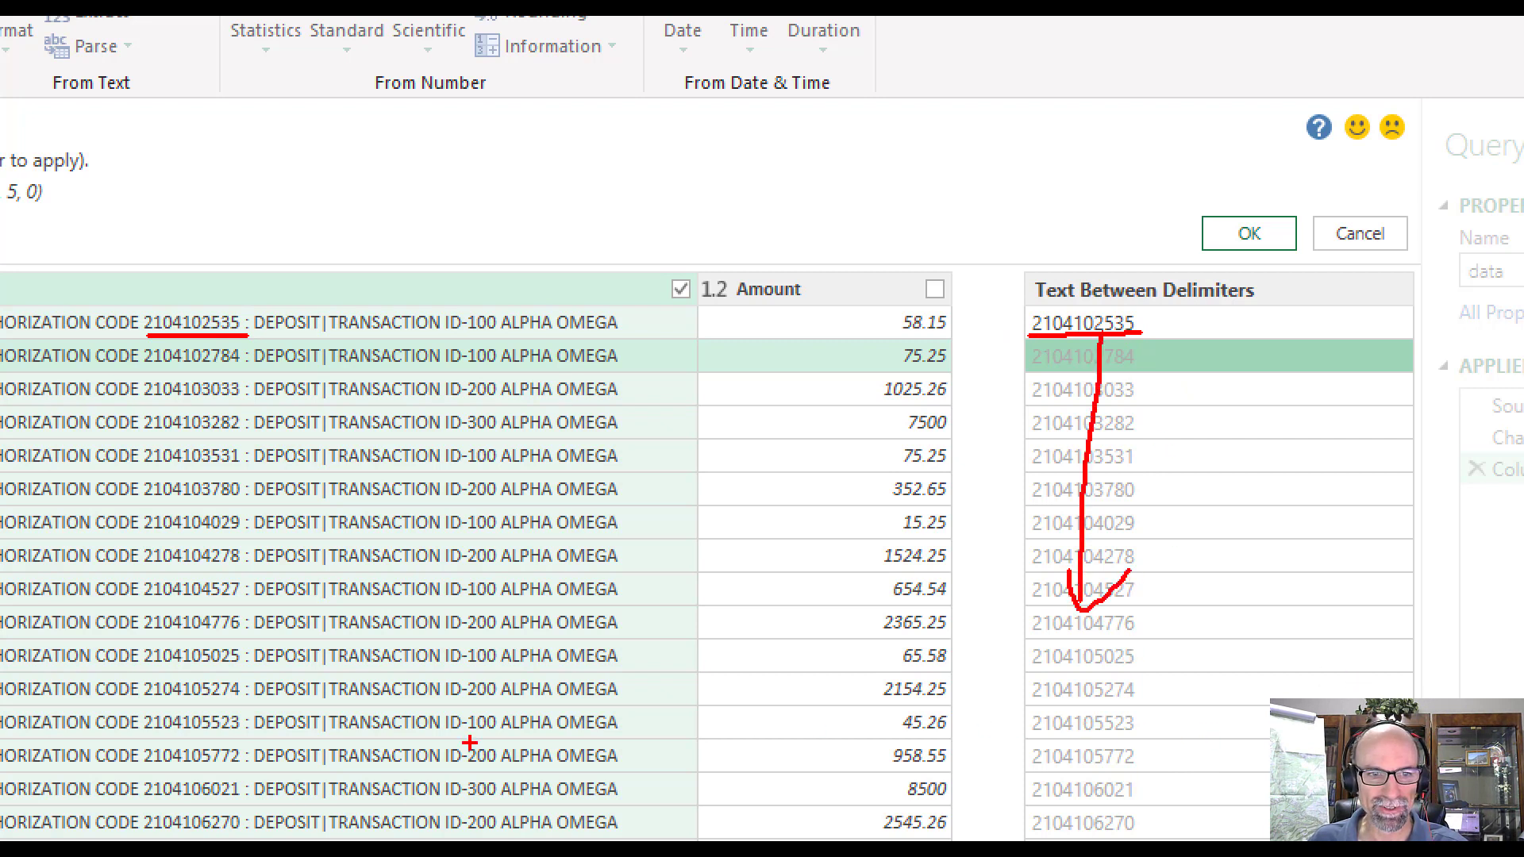
left_click_drag(1028, 721, 226, 724)
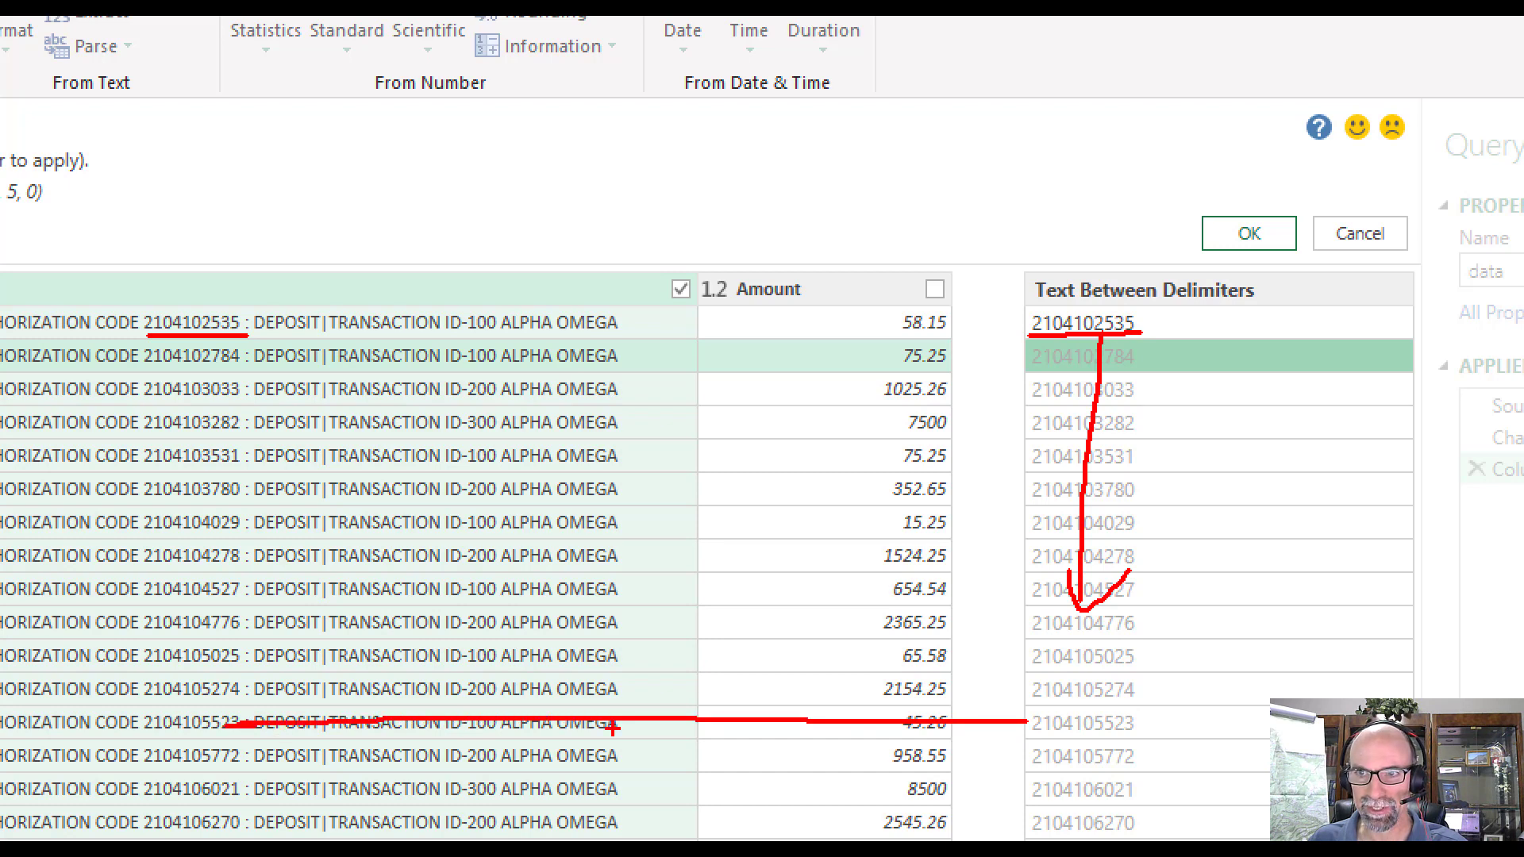
key("Escape")
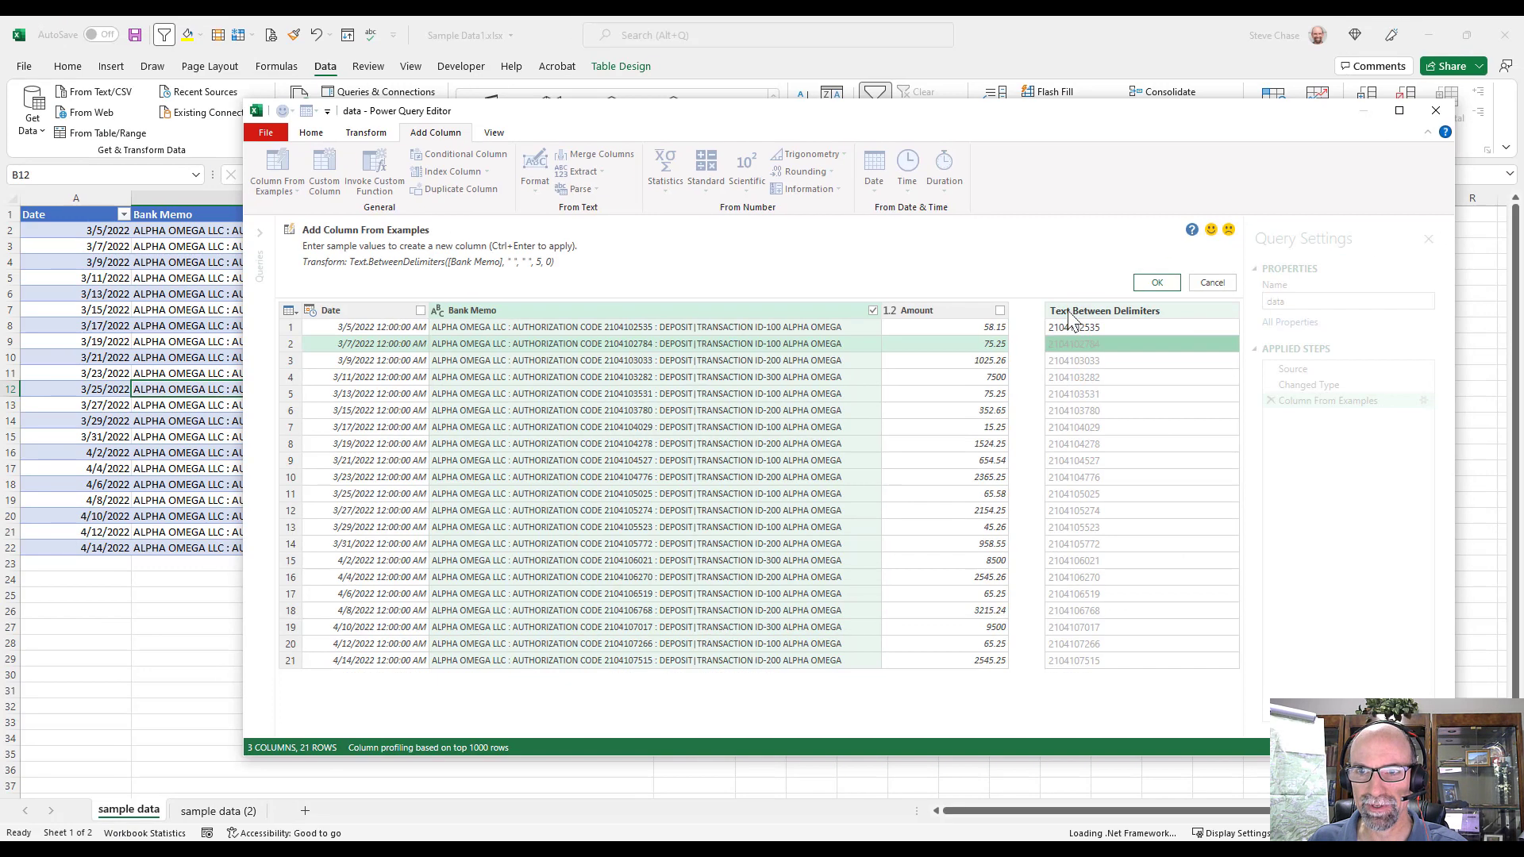
- Accept the example-based column and rename it Authorization Code
left_click(1154, 287)
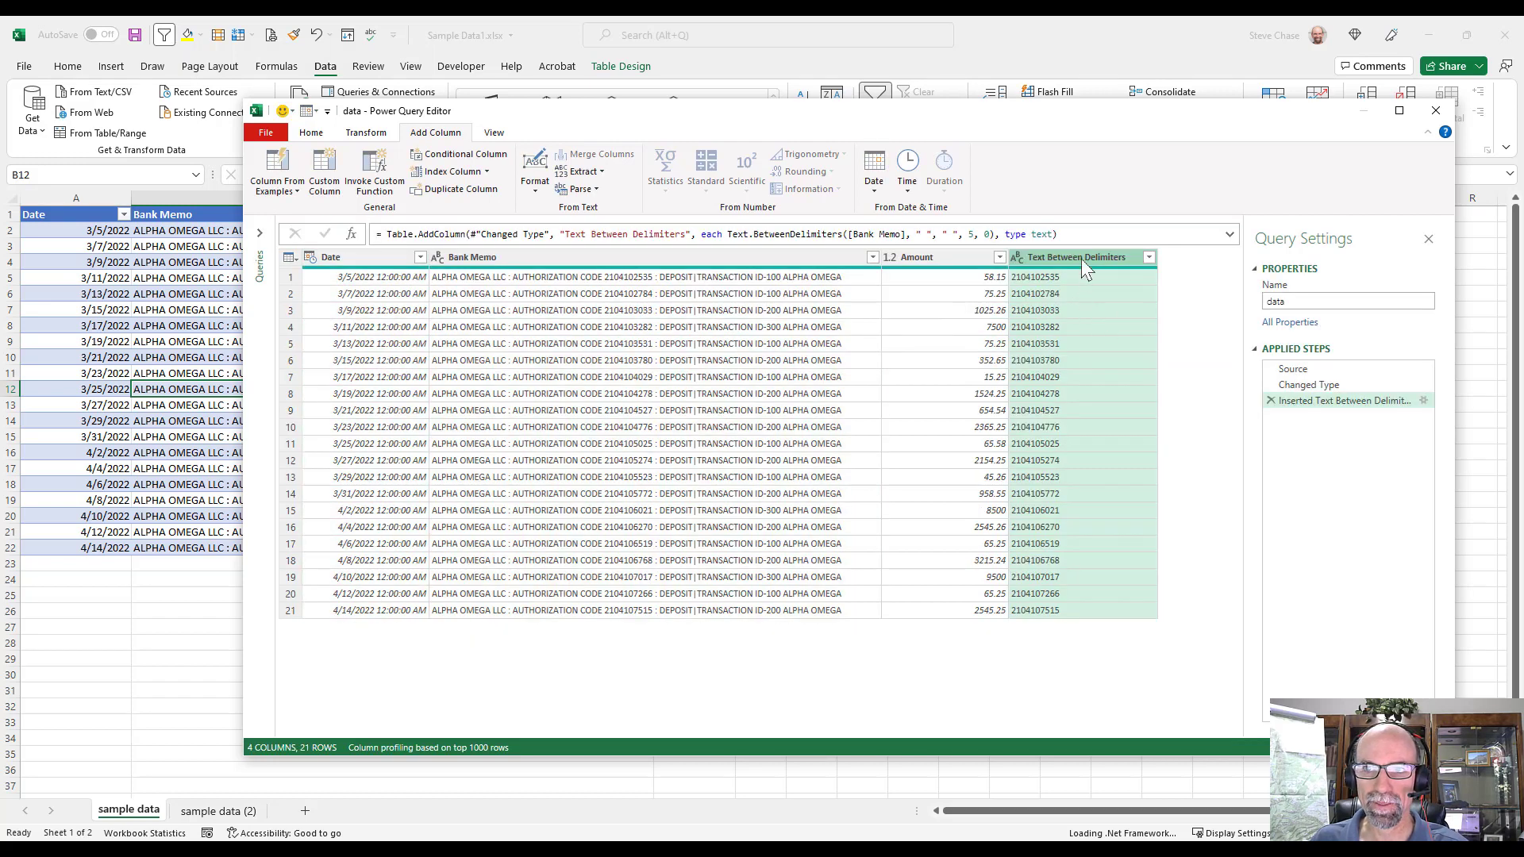
double_click(1081, 259)
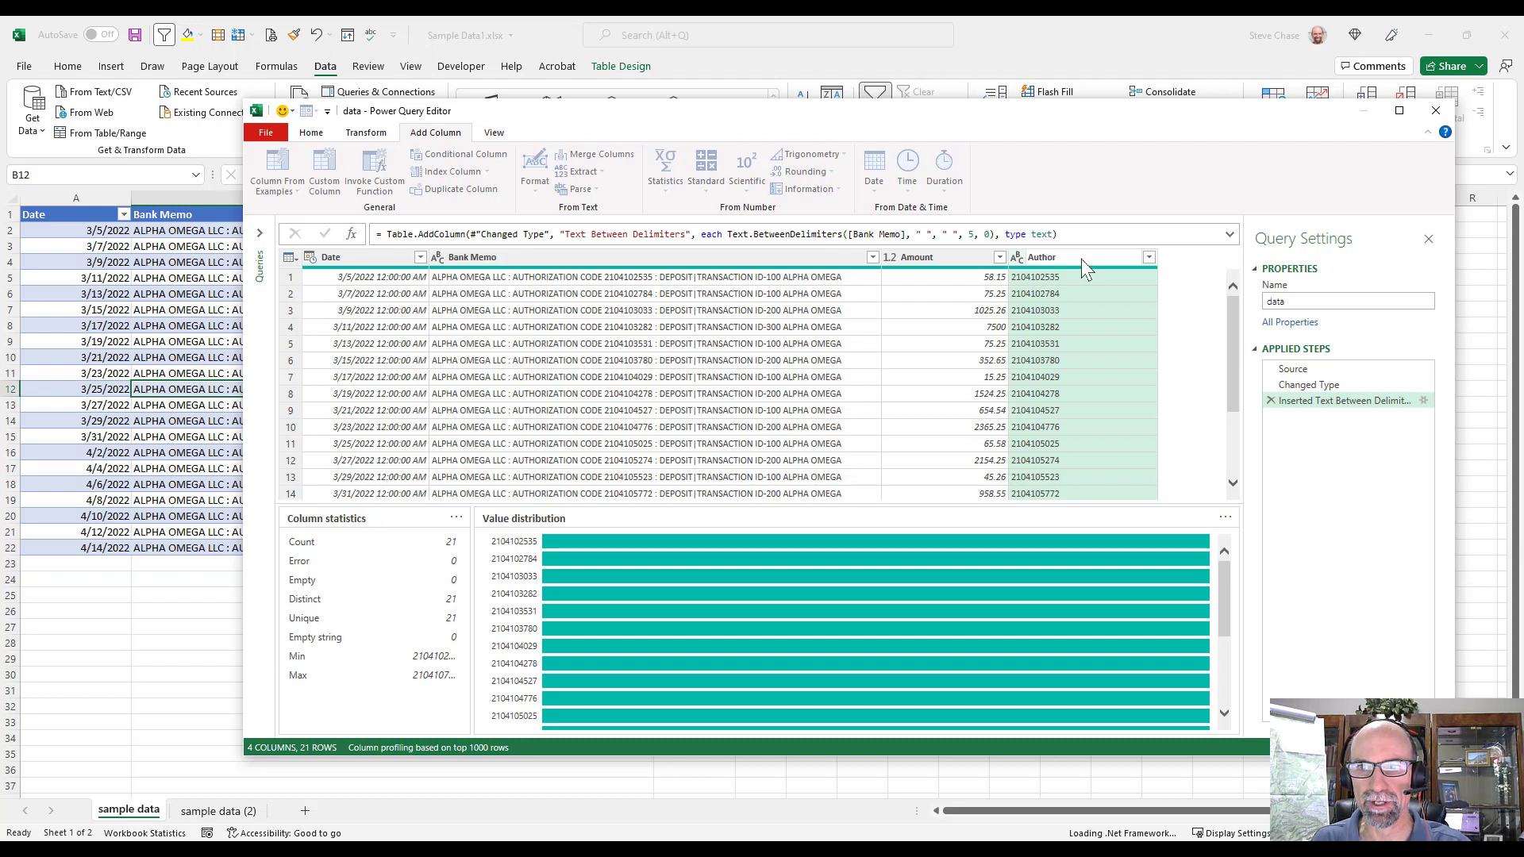
type("Authorization Code")
key("Return")
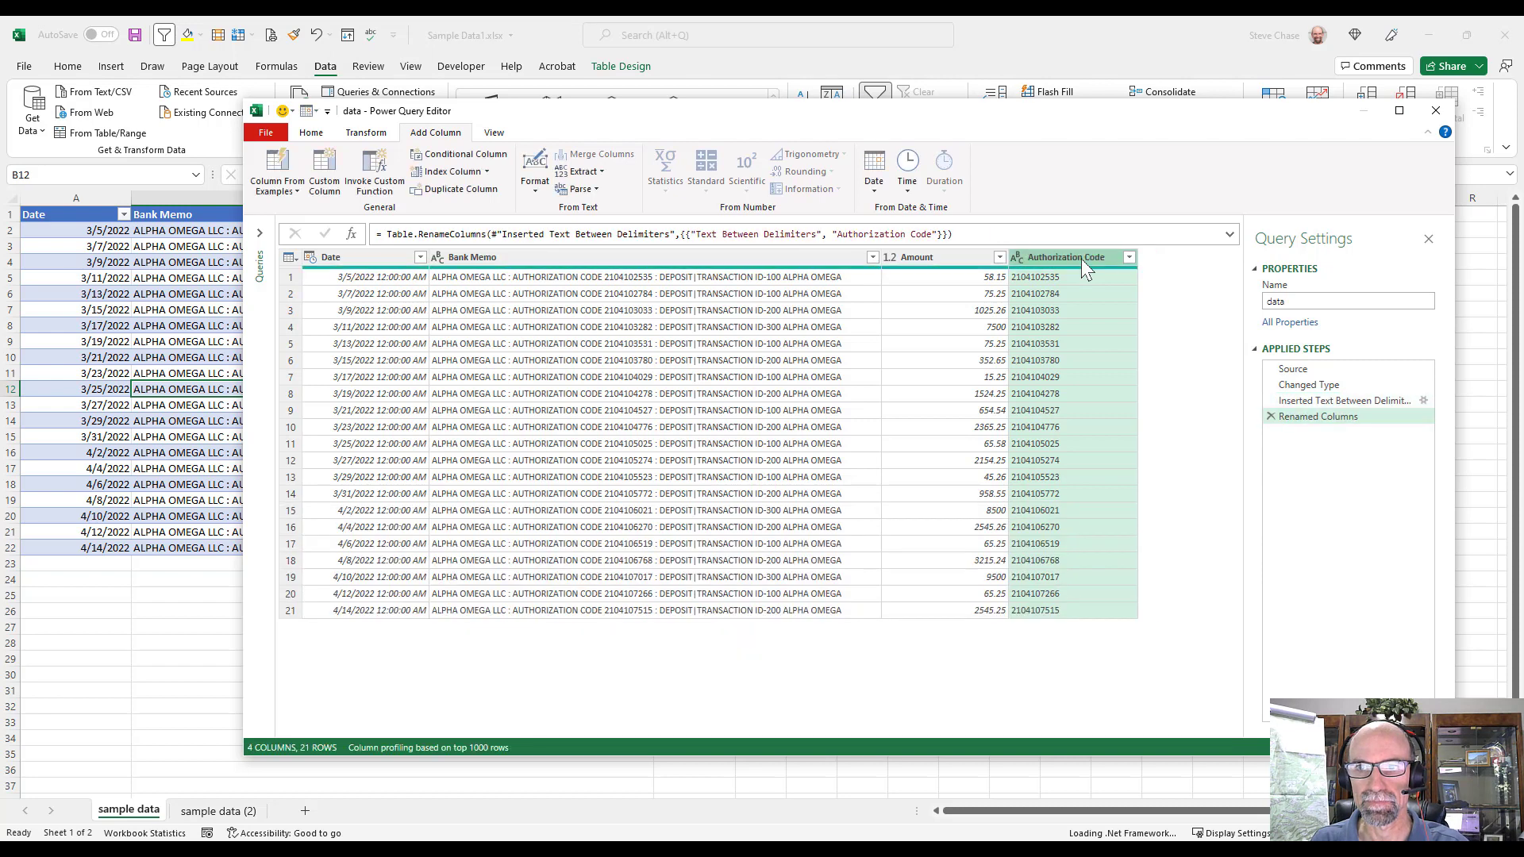
left_click(1017, 258)
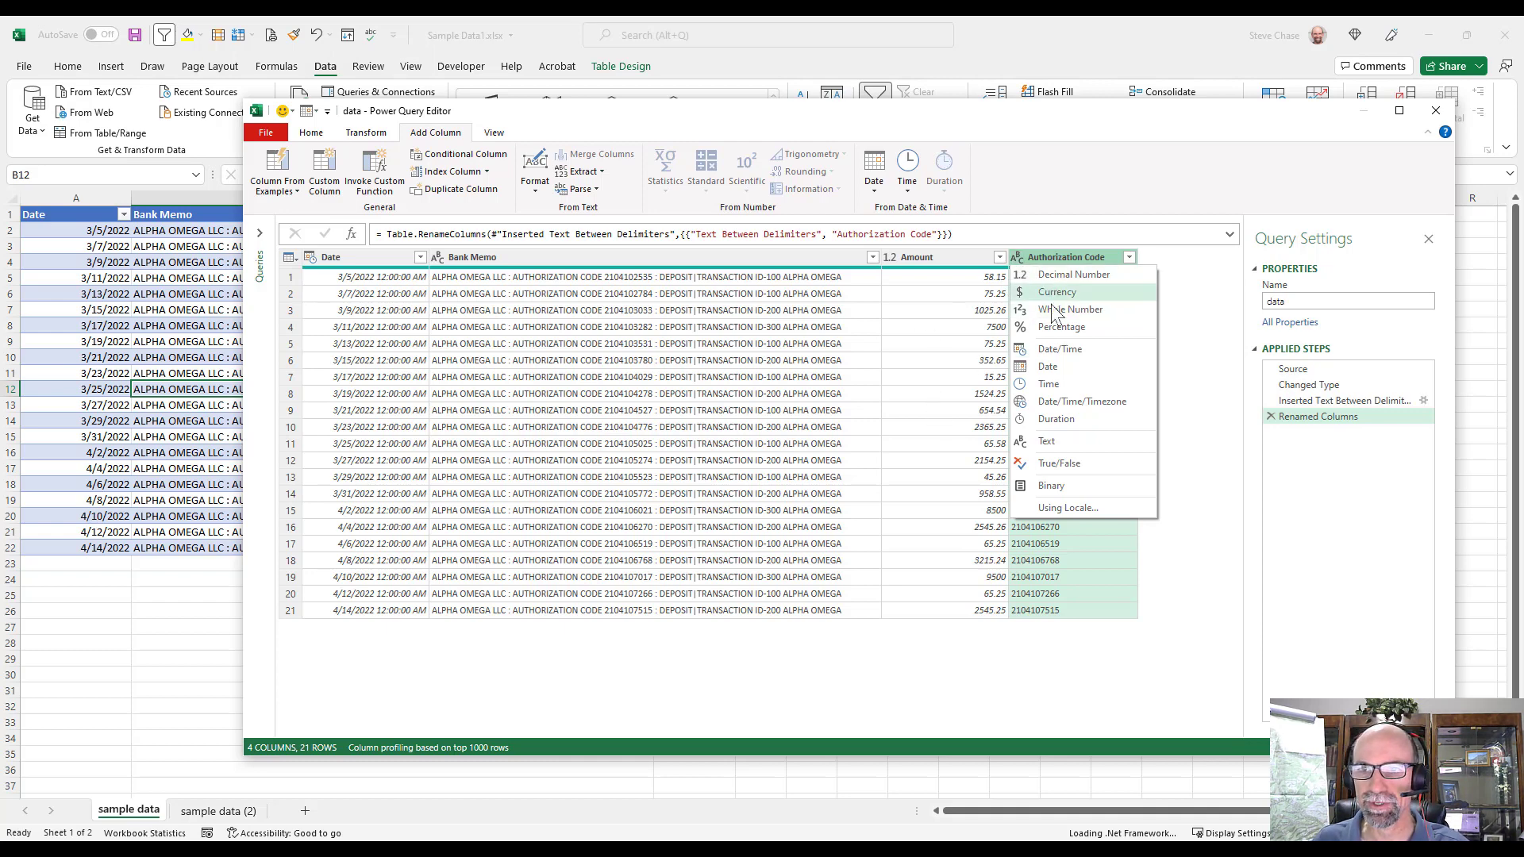
left_click(1078, 583)
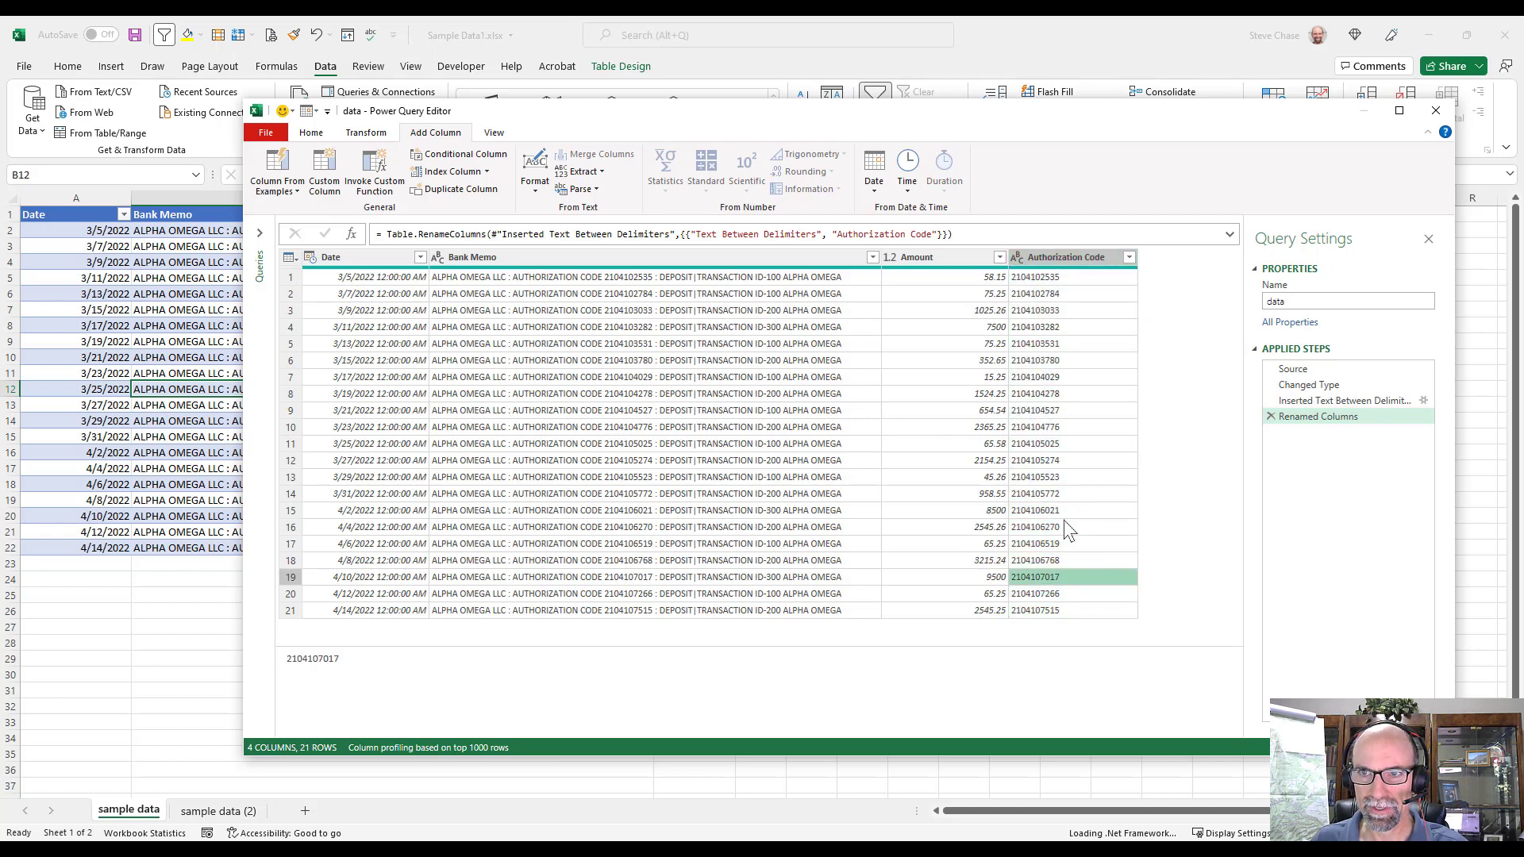
- Add another column from examples that extracts the transaction ID from Bank Memo, using 100 as the first row's sample
left_click(781, 296)
left_click(779, 280)
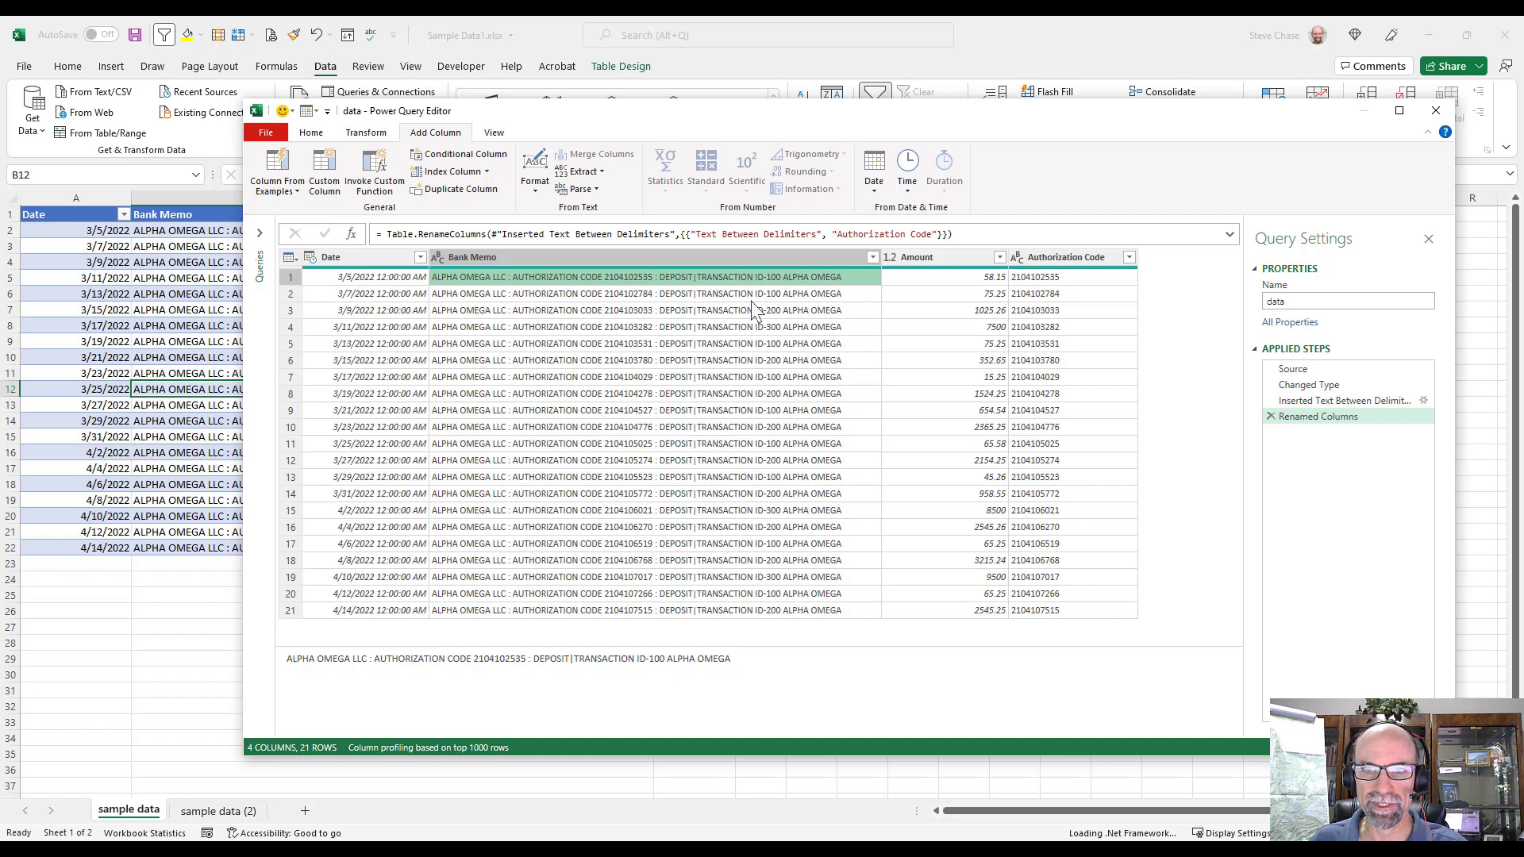
left_click(288, 168)
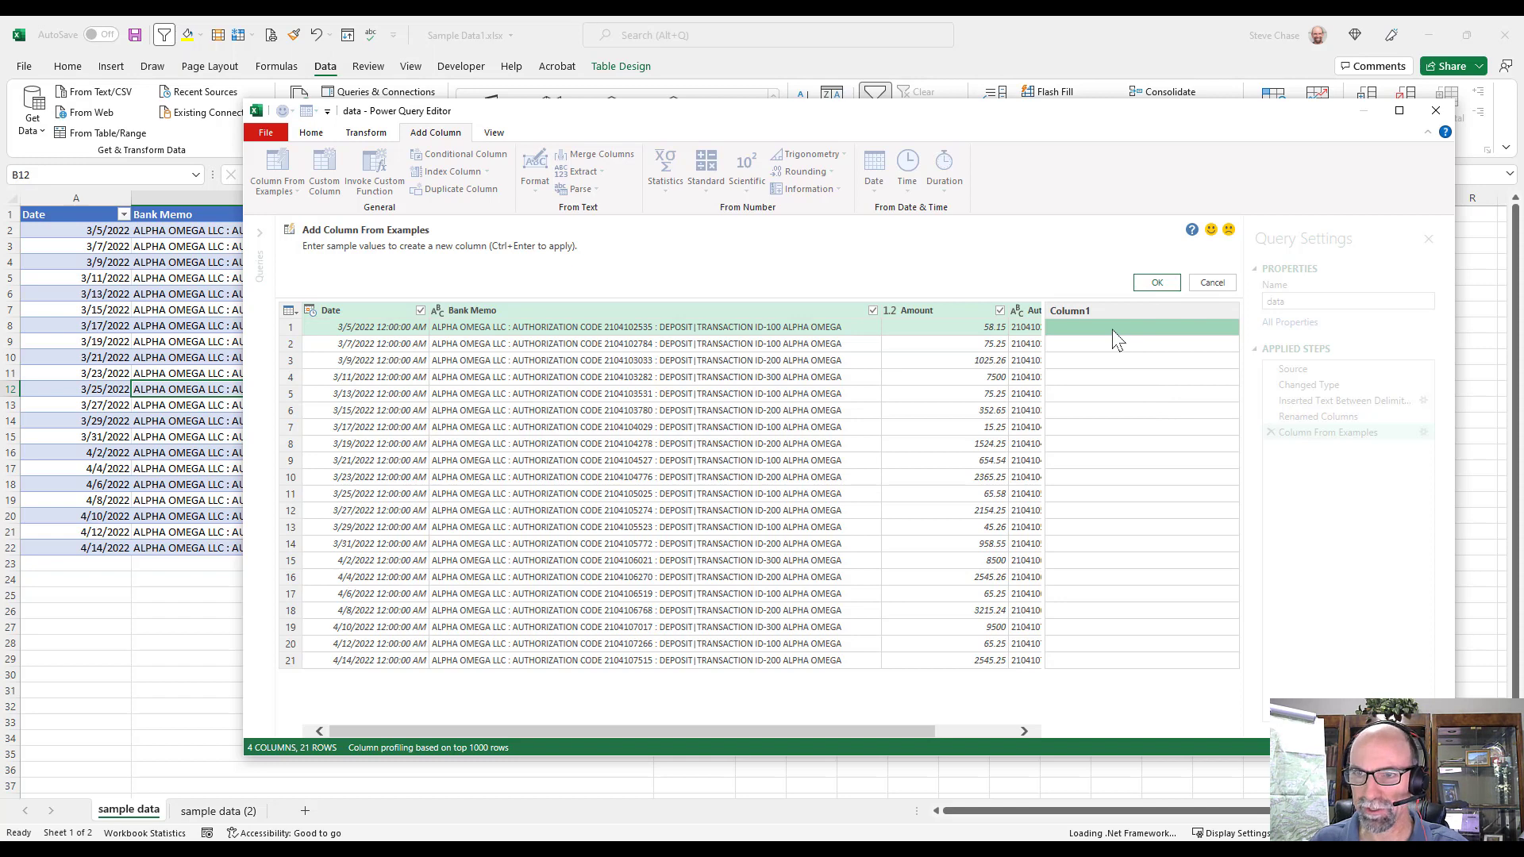
type("100")
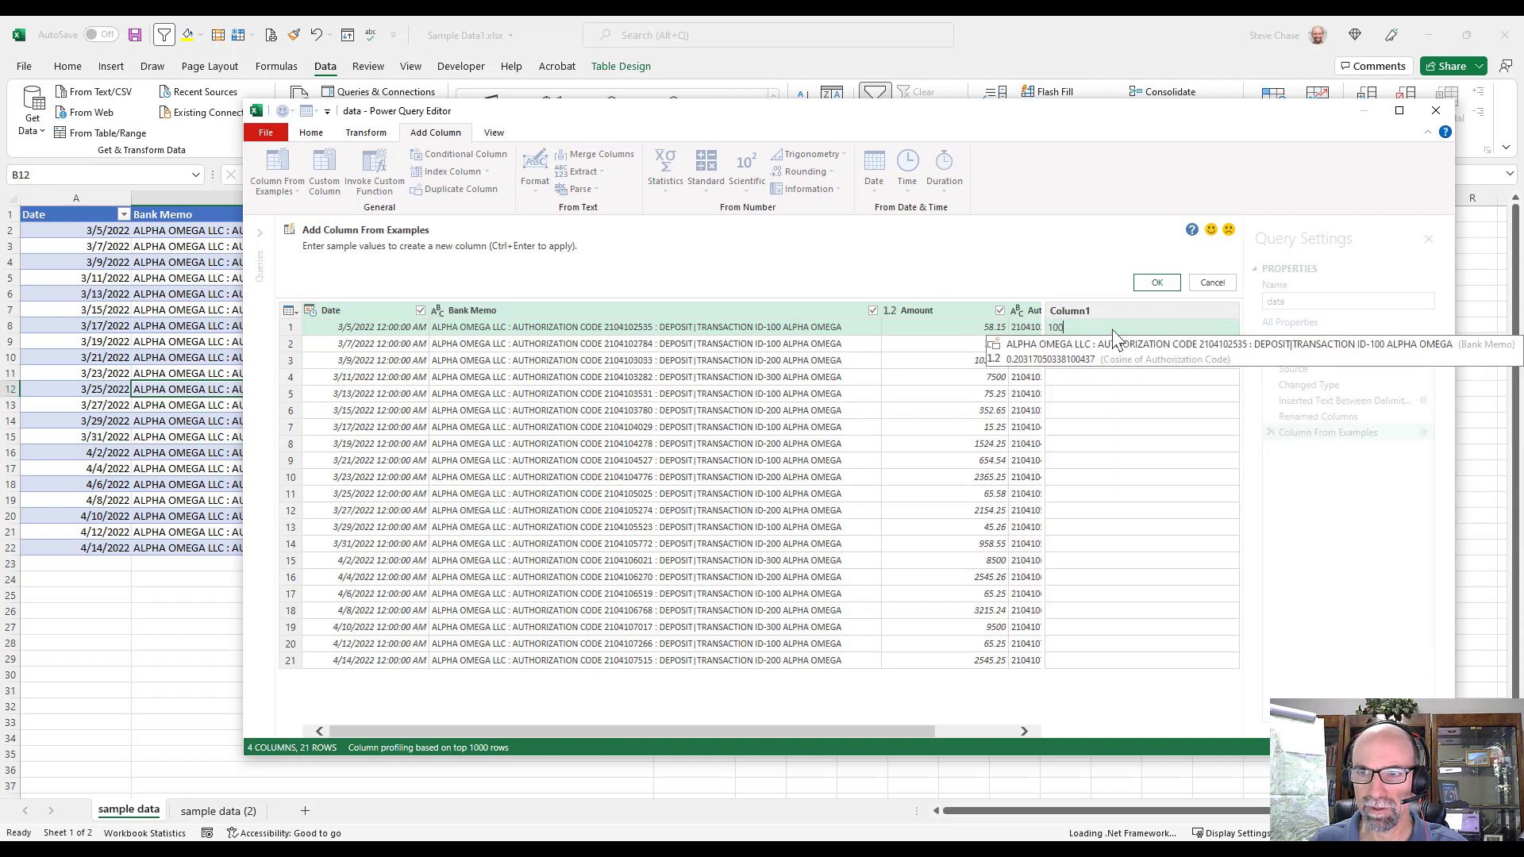
key("Return")
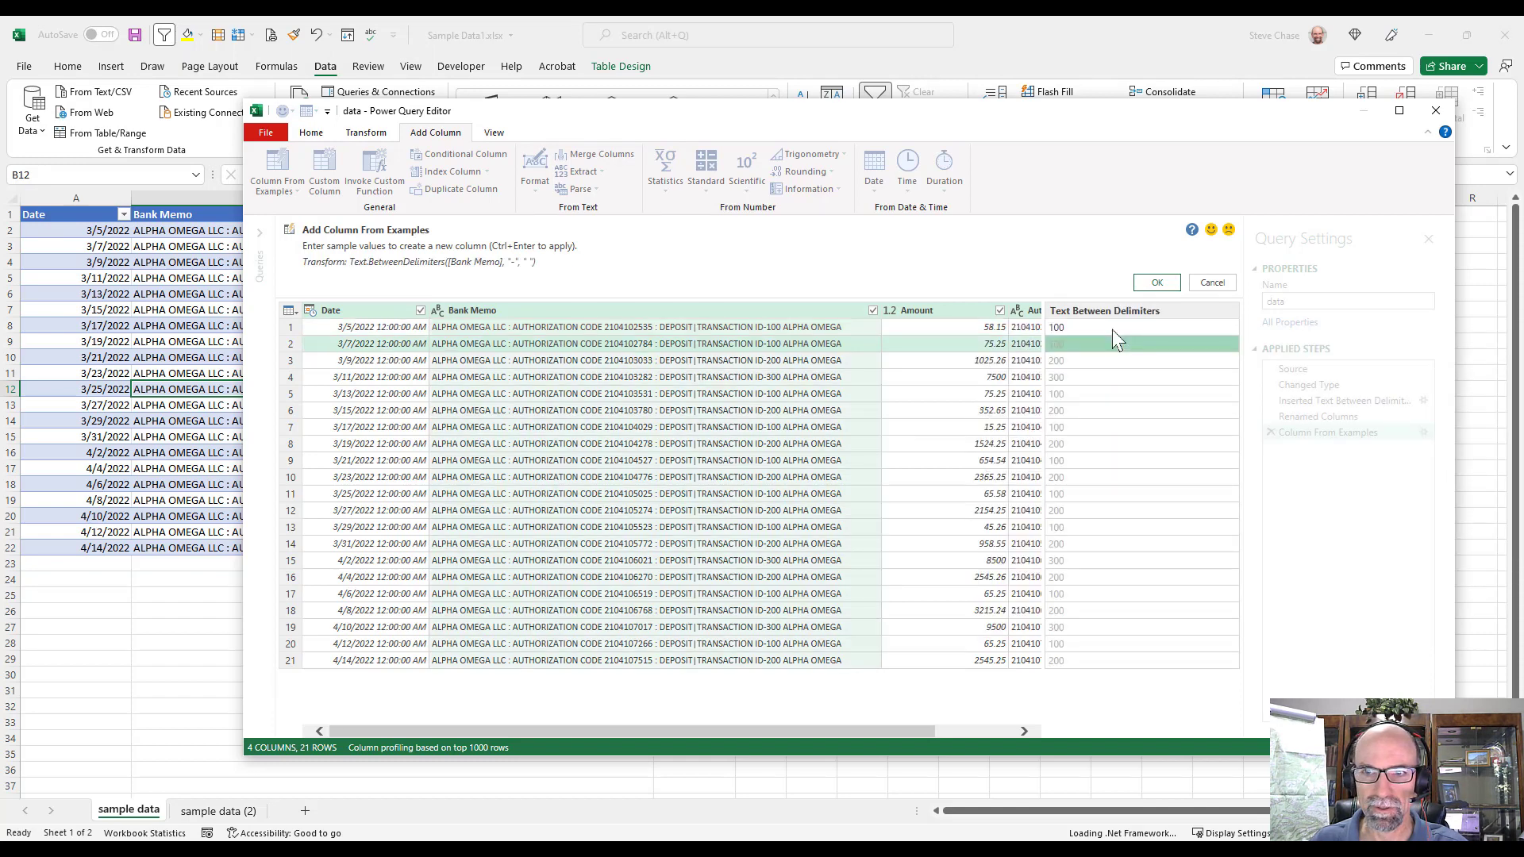
left_click(1153, 282)
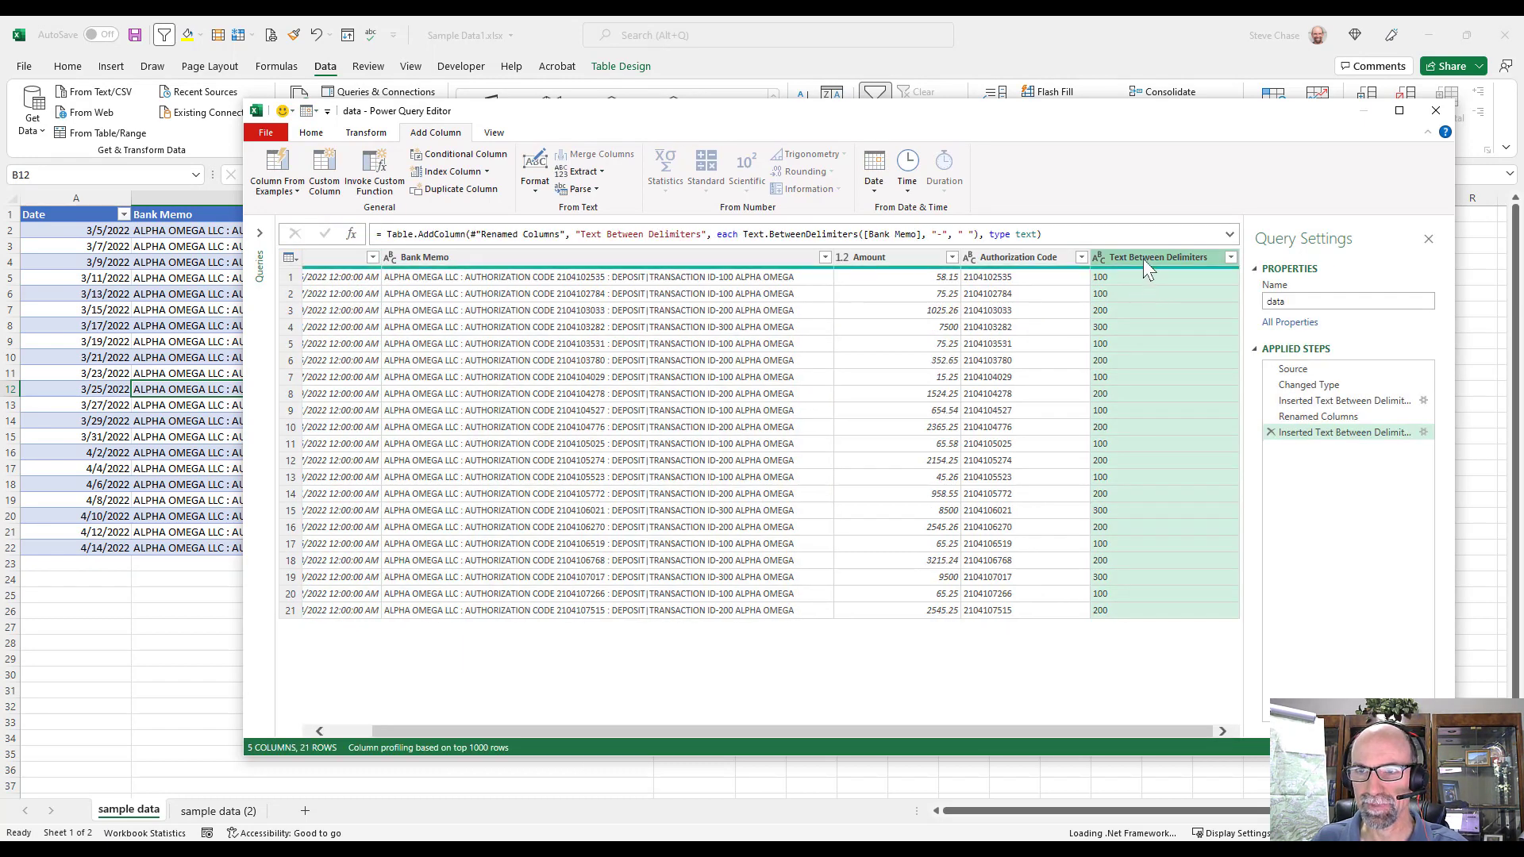
- Rename the extracted Text Between Delimiters column to Transaction ID
right_click(1137, 259)
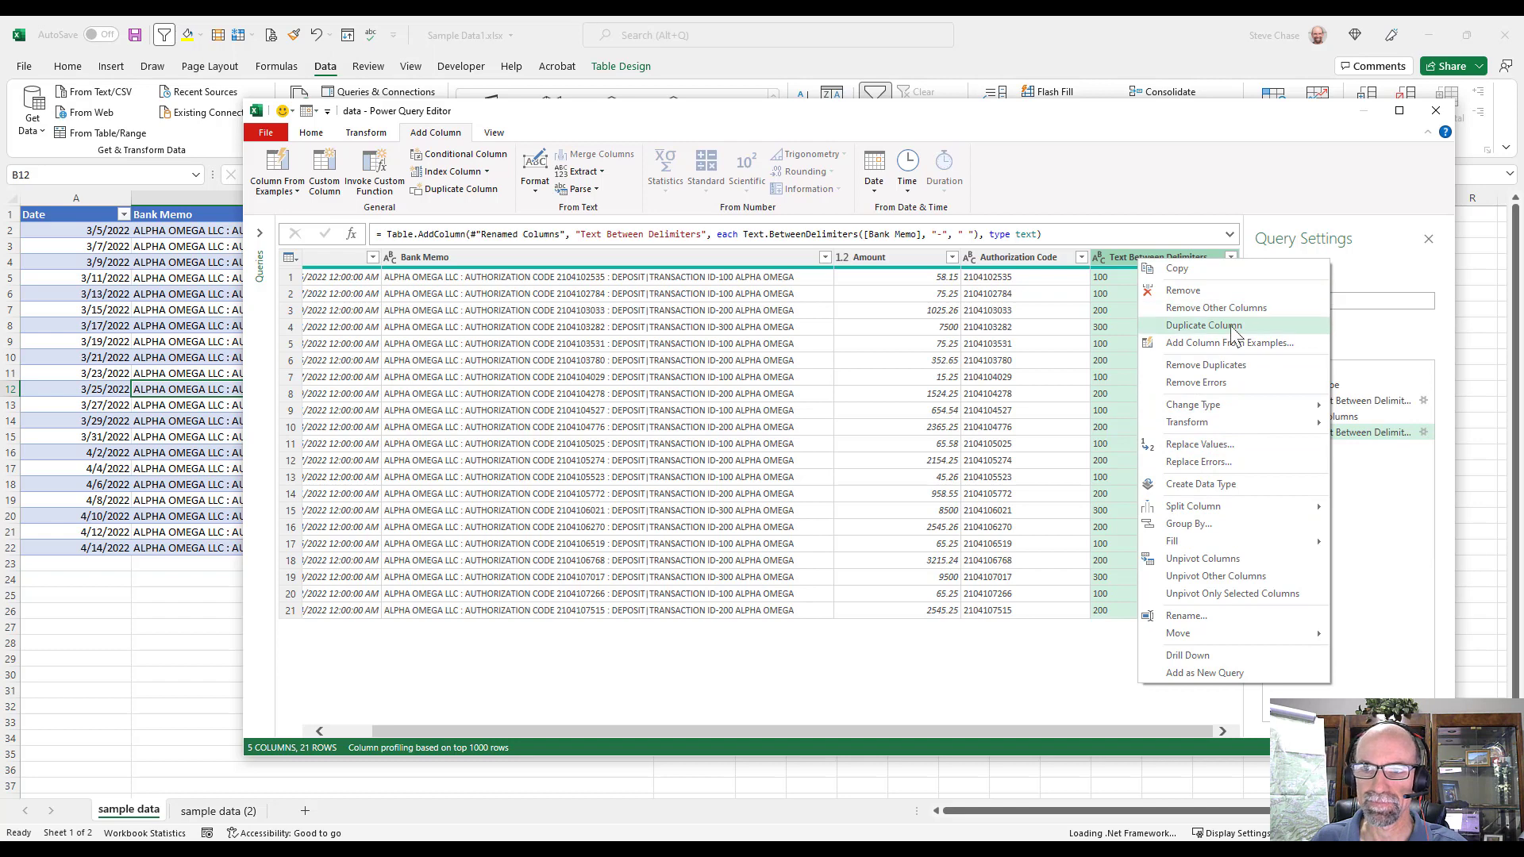
left_click(1221, 615)
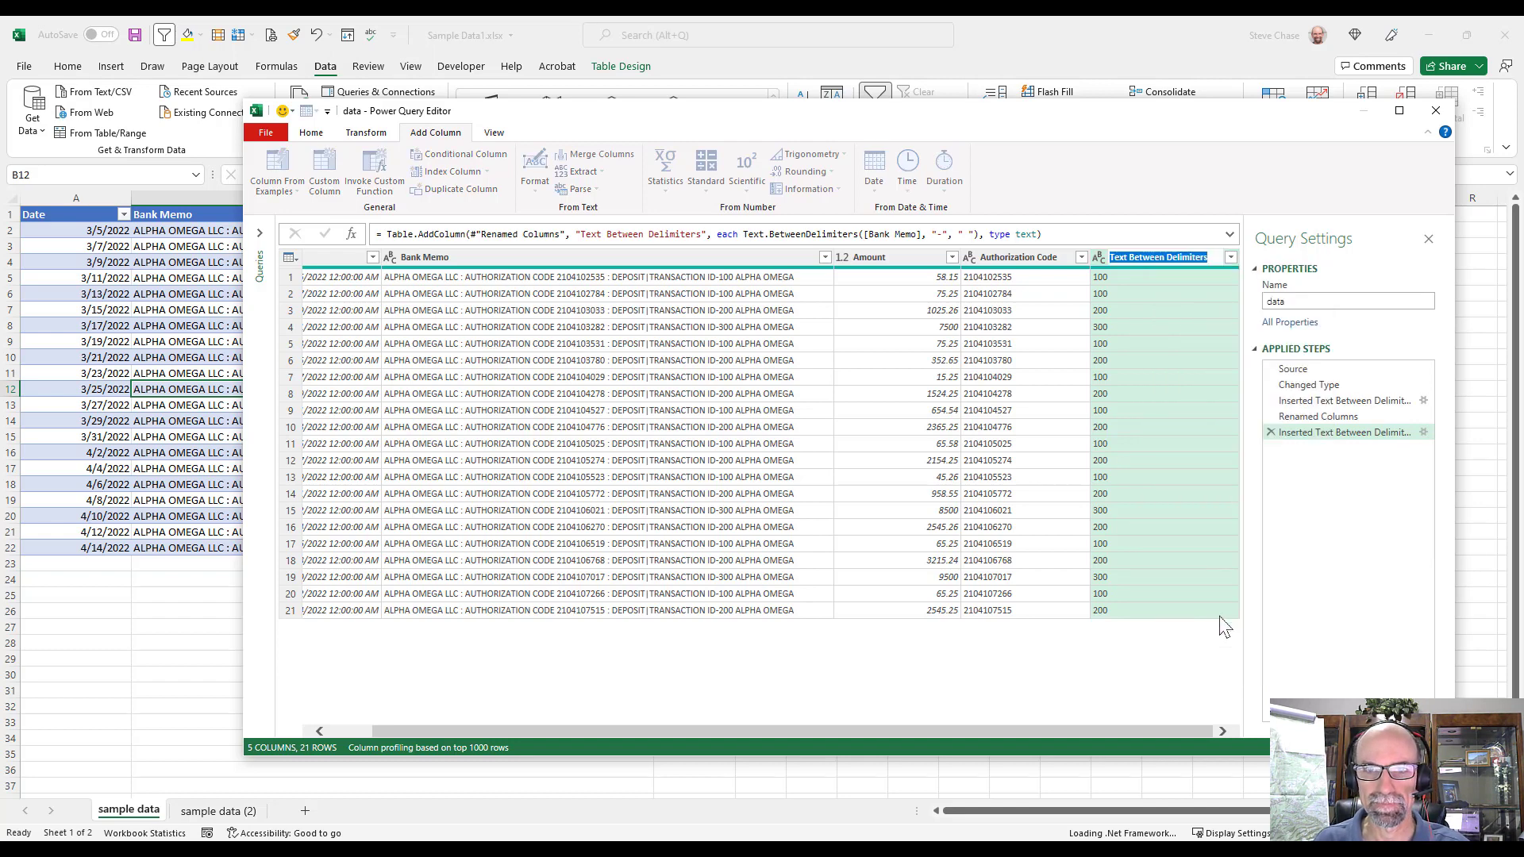
type("Transaction ID")
key("Return")
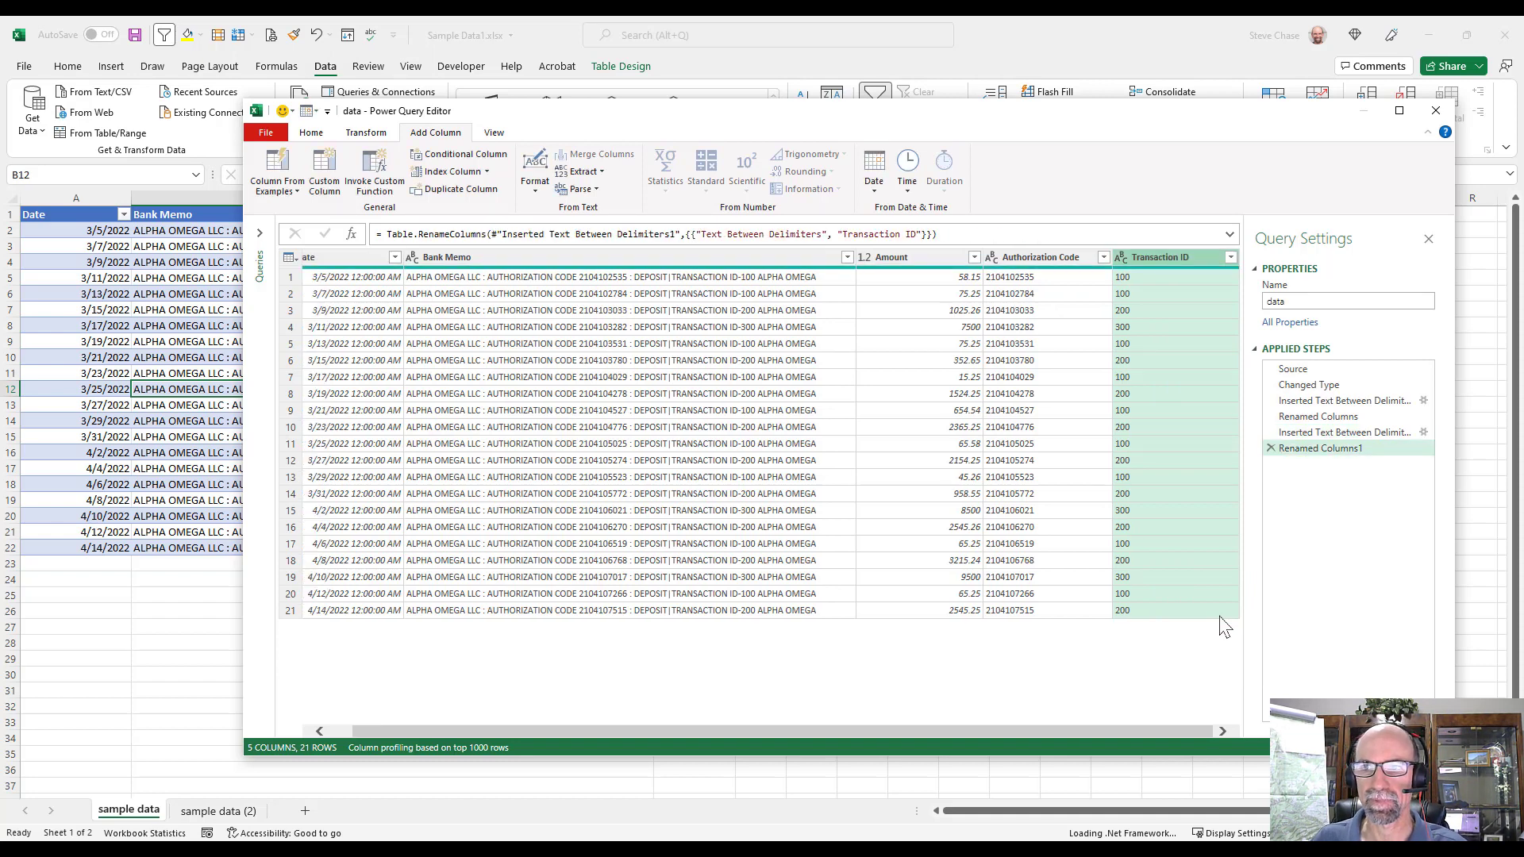
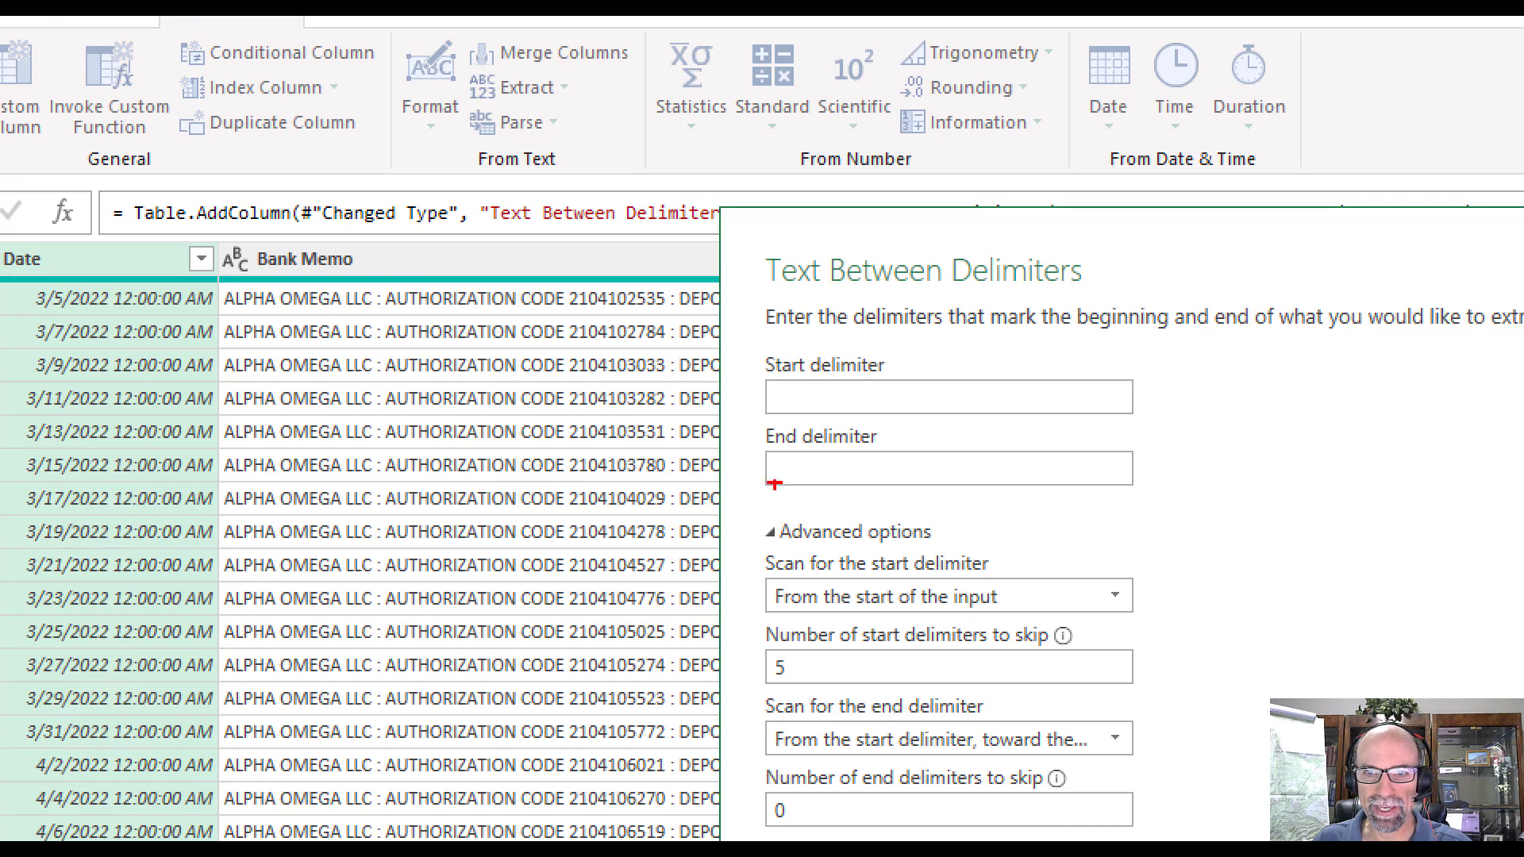
- Review the first Text Between Delimiters step's settings against the Bank Memo text, focusing on the delimiters and the start delimiters to skip
left_click_drag(772, 413, 790, 410)
left_click_drag(768, 485, 793, 482)
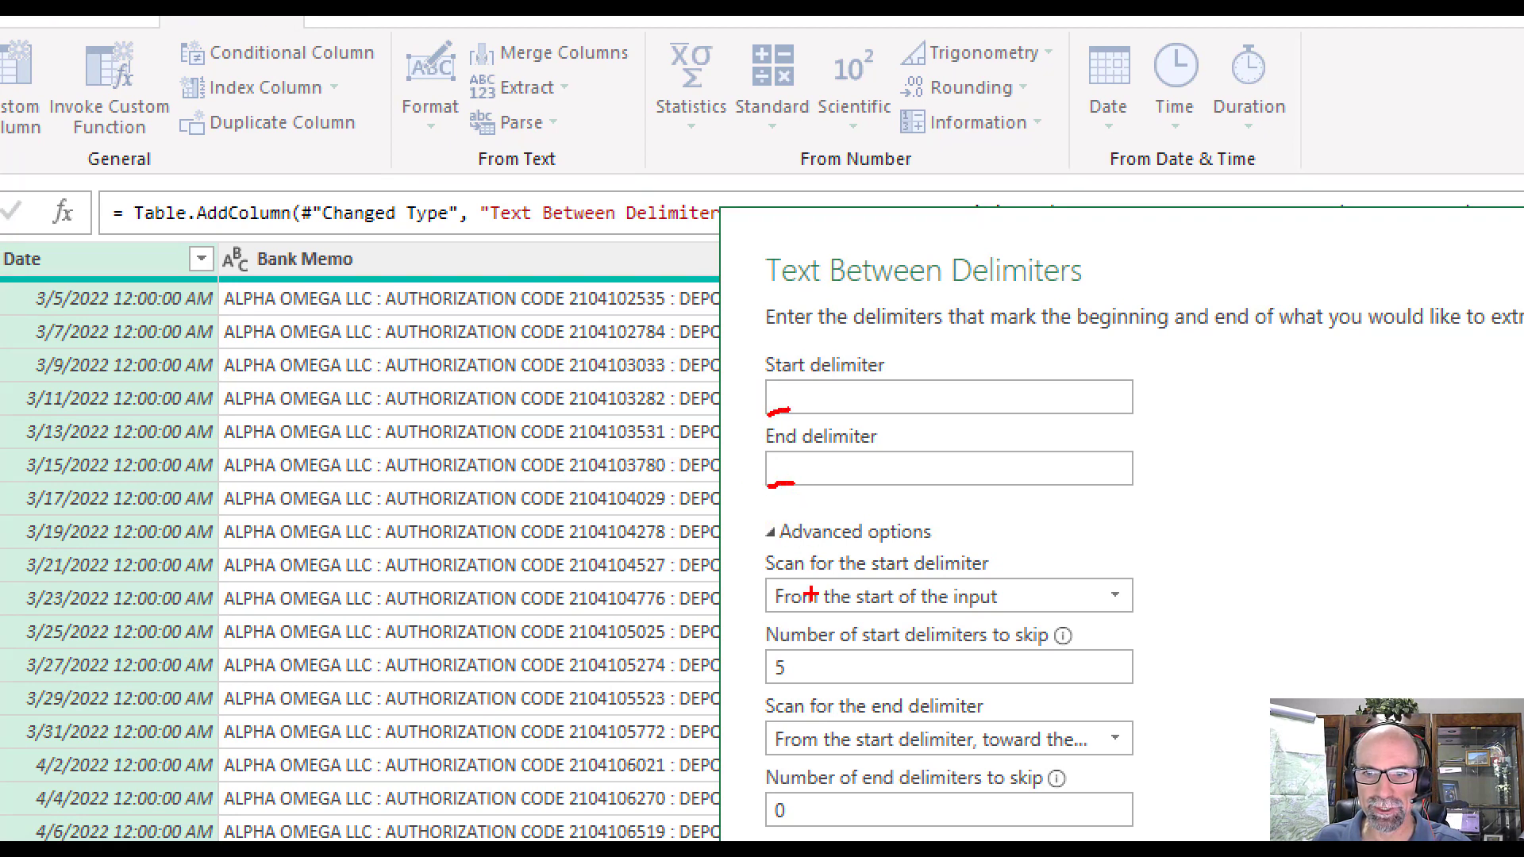
mouse_move(796, 644)
left_mouse_down()
mouse_move(780, 652)
mouse_move(776, 692)
mouse_move(797, 649)
left_mouse_up()
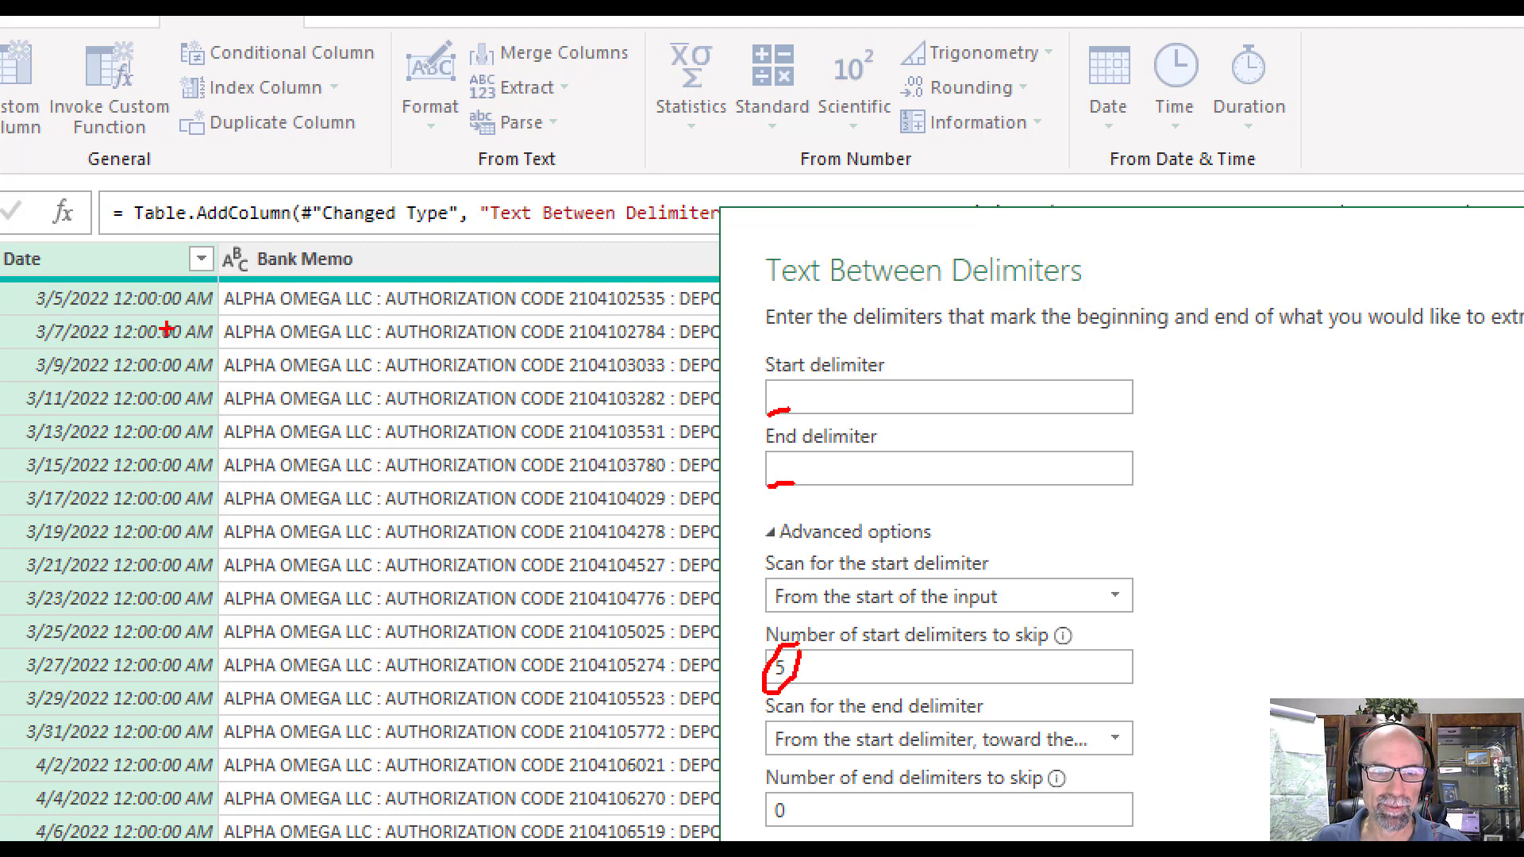
mouse_move(280, 375)
left_mouse_down()
mouse_move(280, 355)
mouse_move(395, 381)
left_mouse_up()
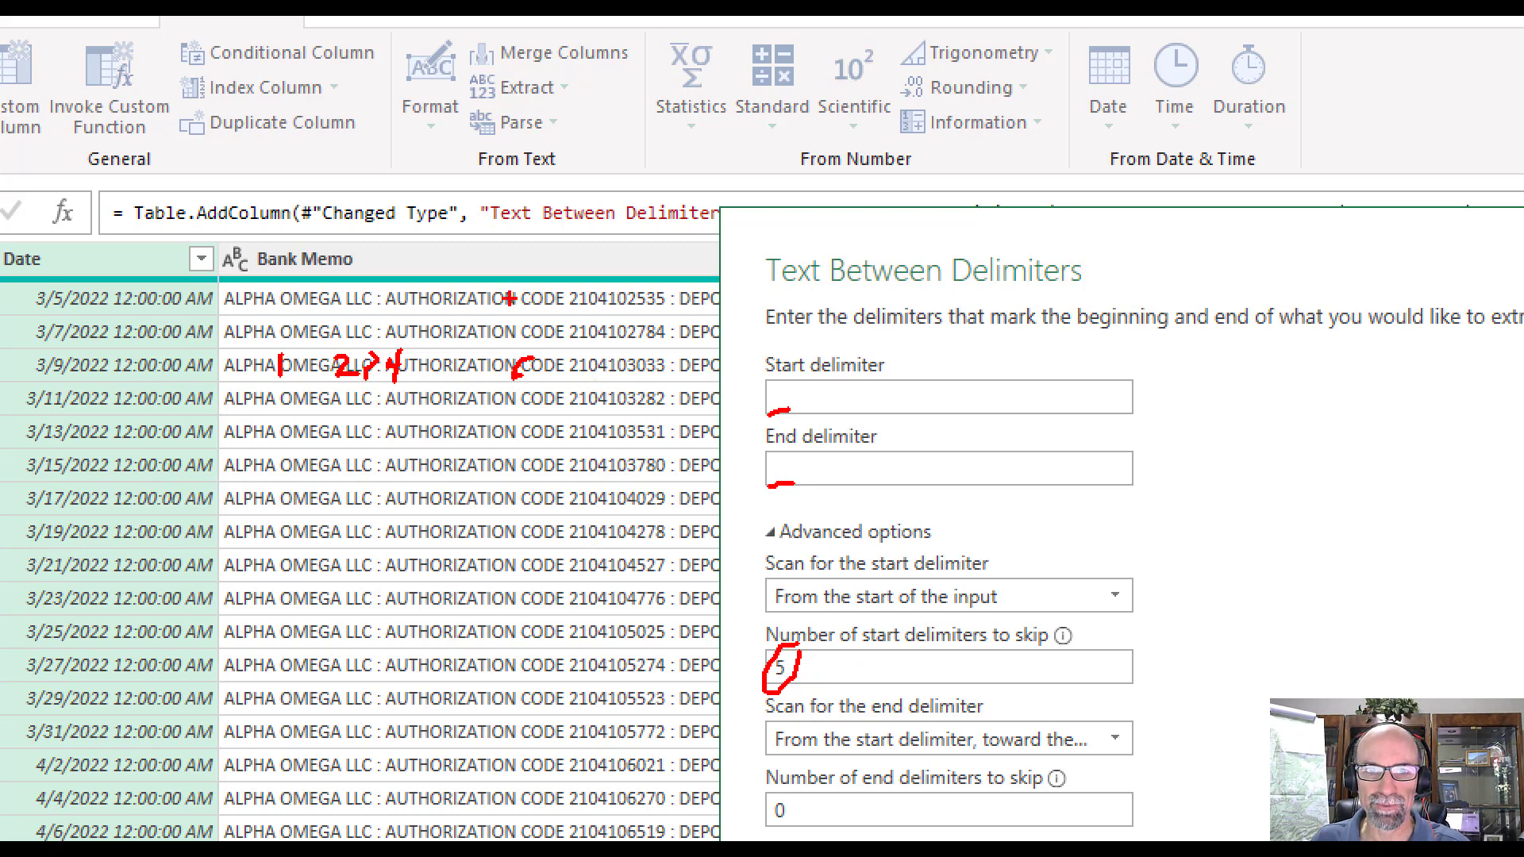
left_click_drag(572, 384, 641, 382)
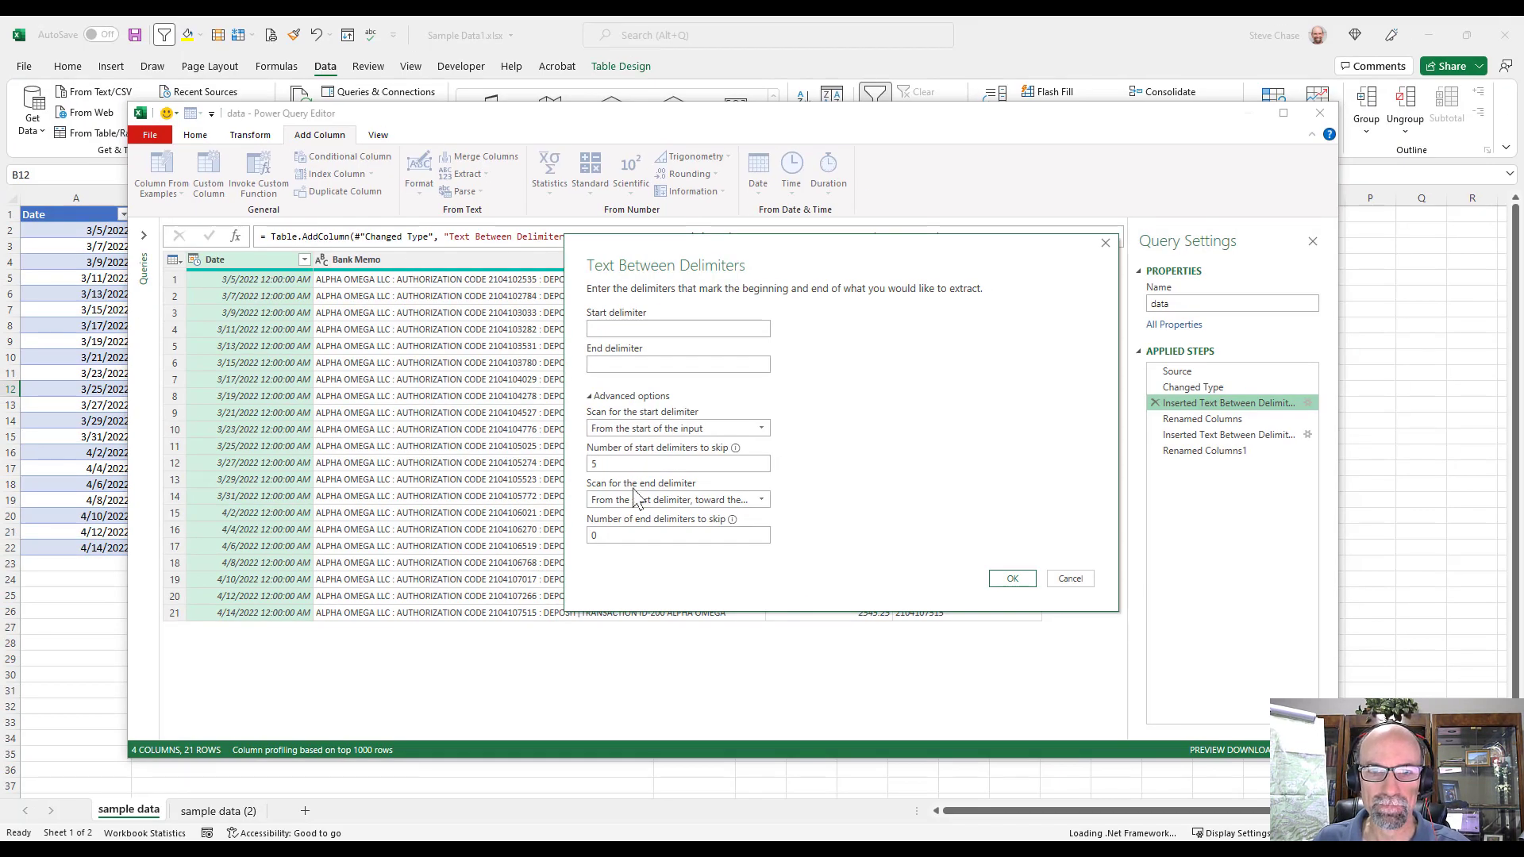
left_click(1011, 579)
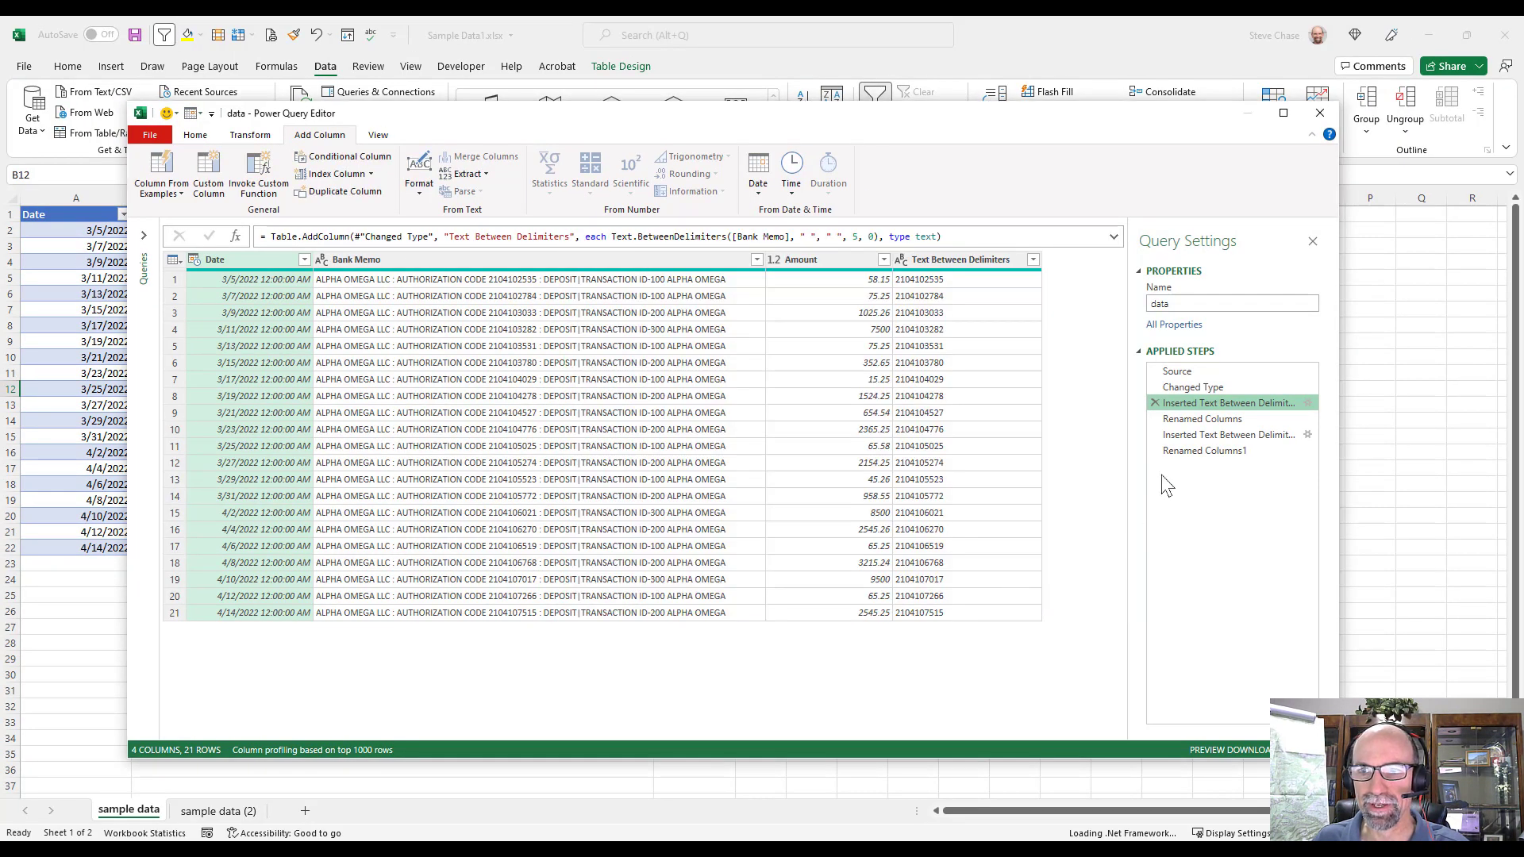
- Inspect the delimiter settings and advanced options of the second Text Between Delimiters step, leaving them as they are
left_click(1182, 436)
left_click(1183, 436)
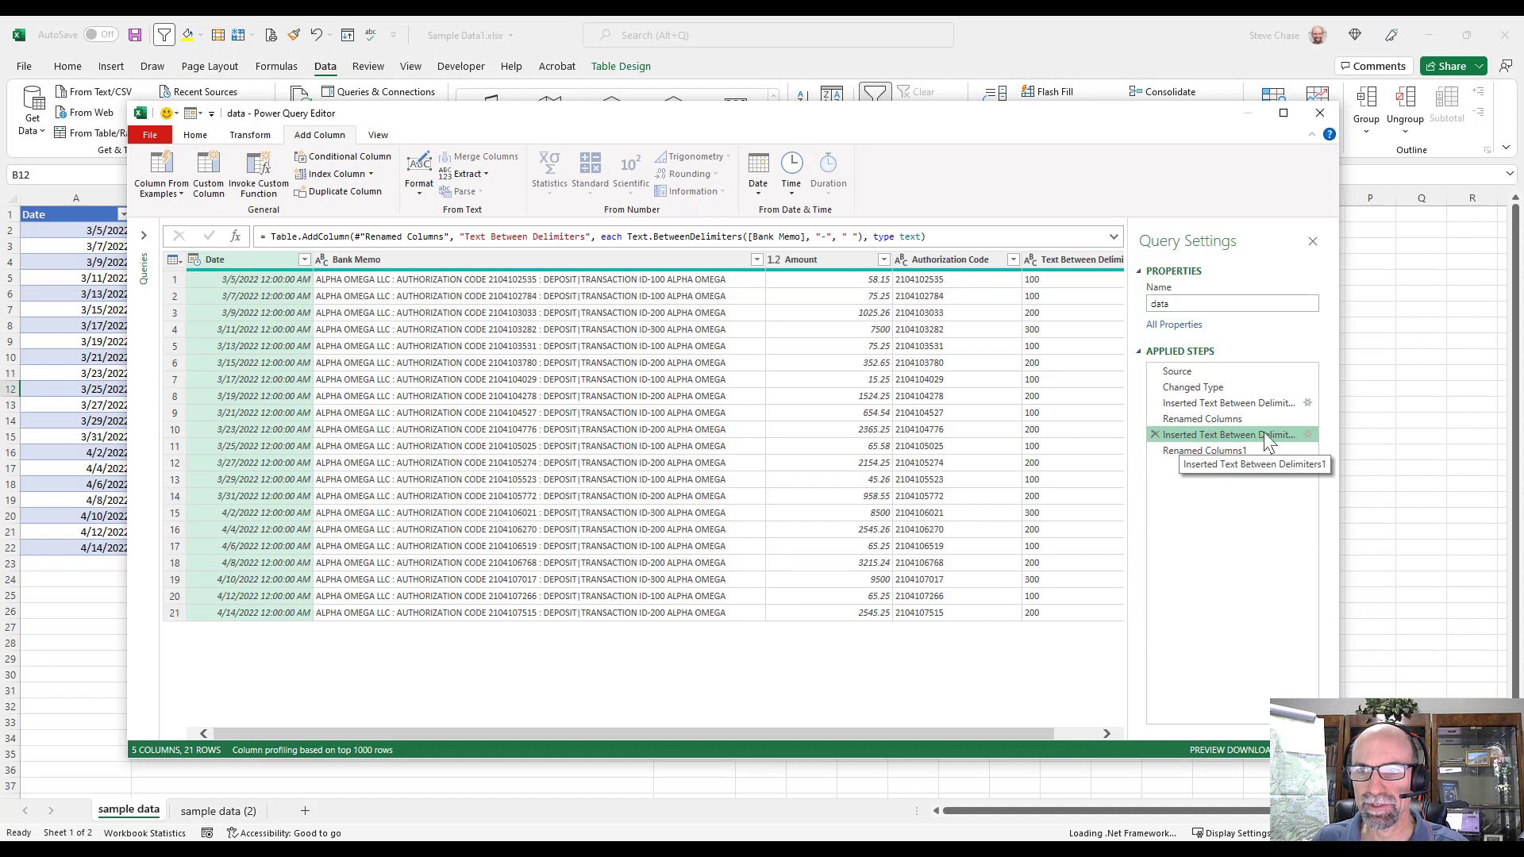
left_click(1306, 437)
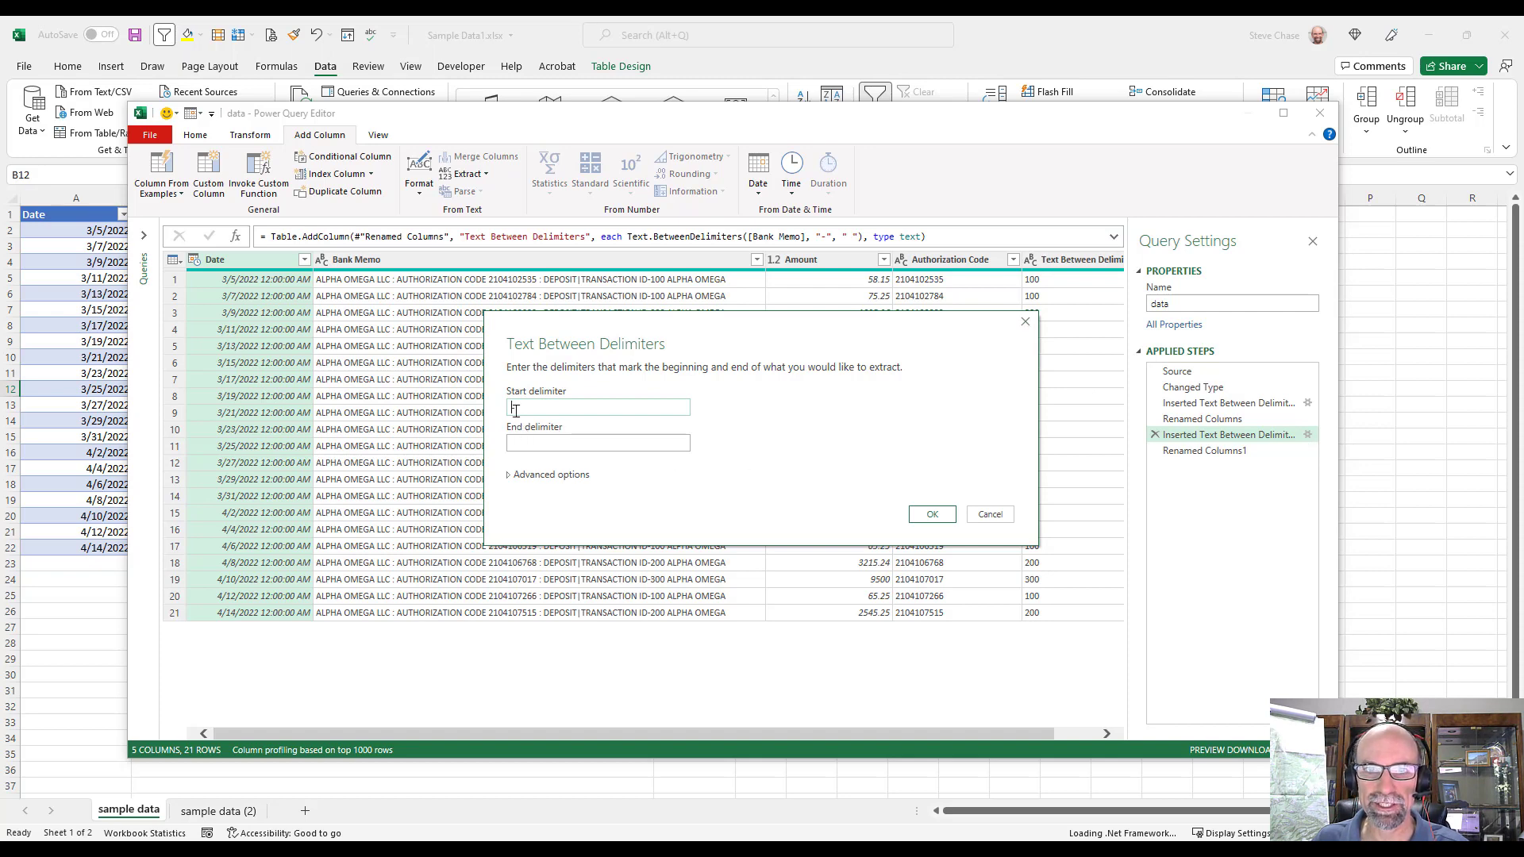
left_click(560, 476)
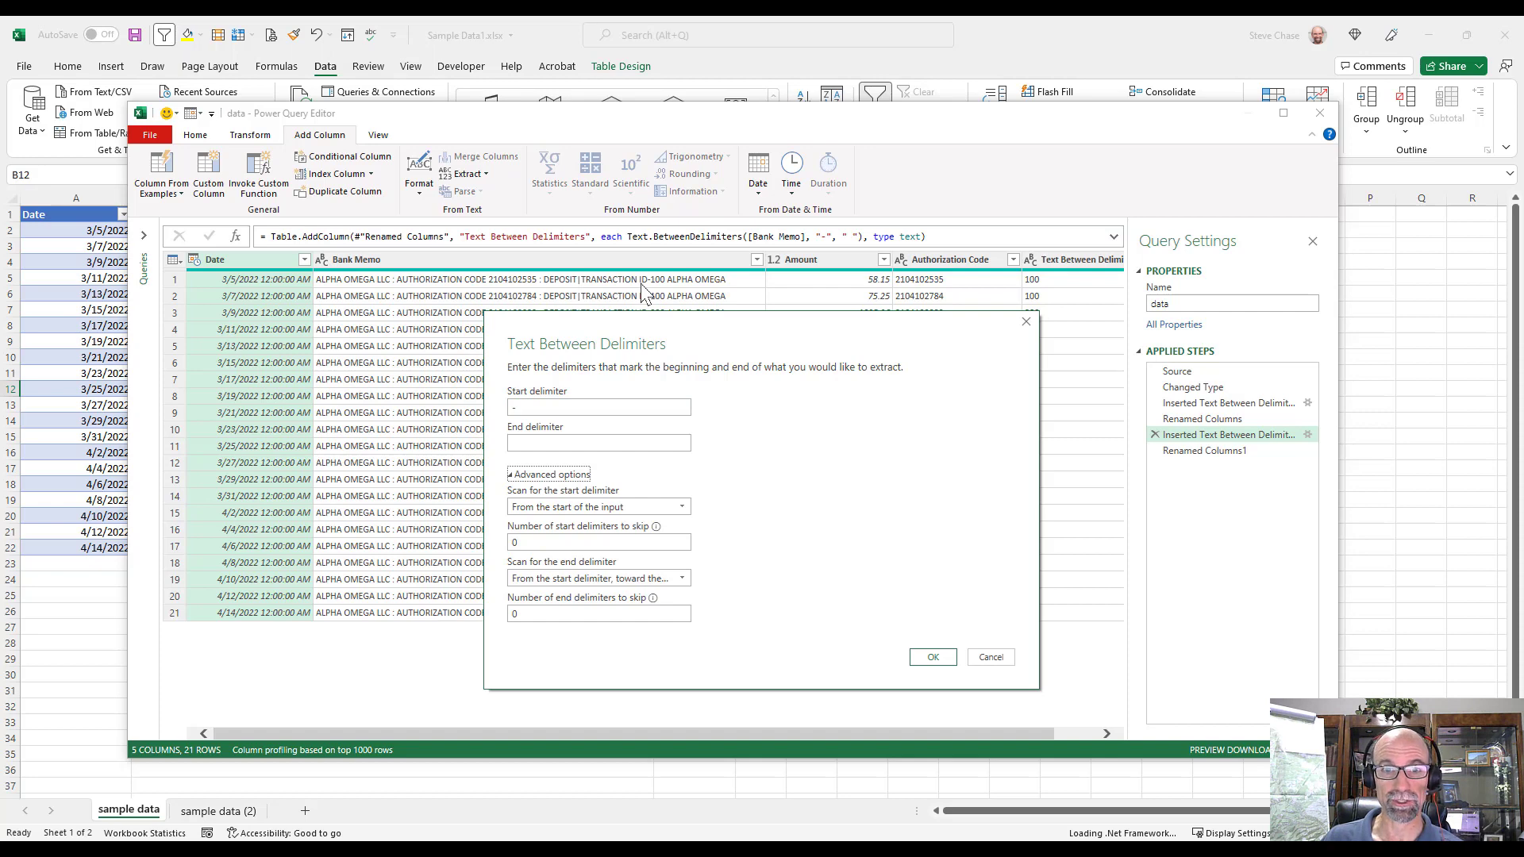
left_click(990, 659)
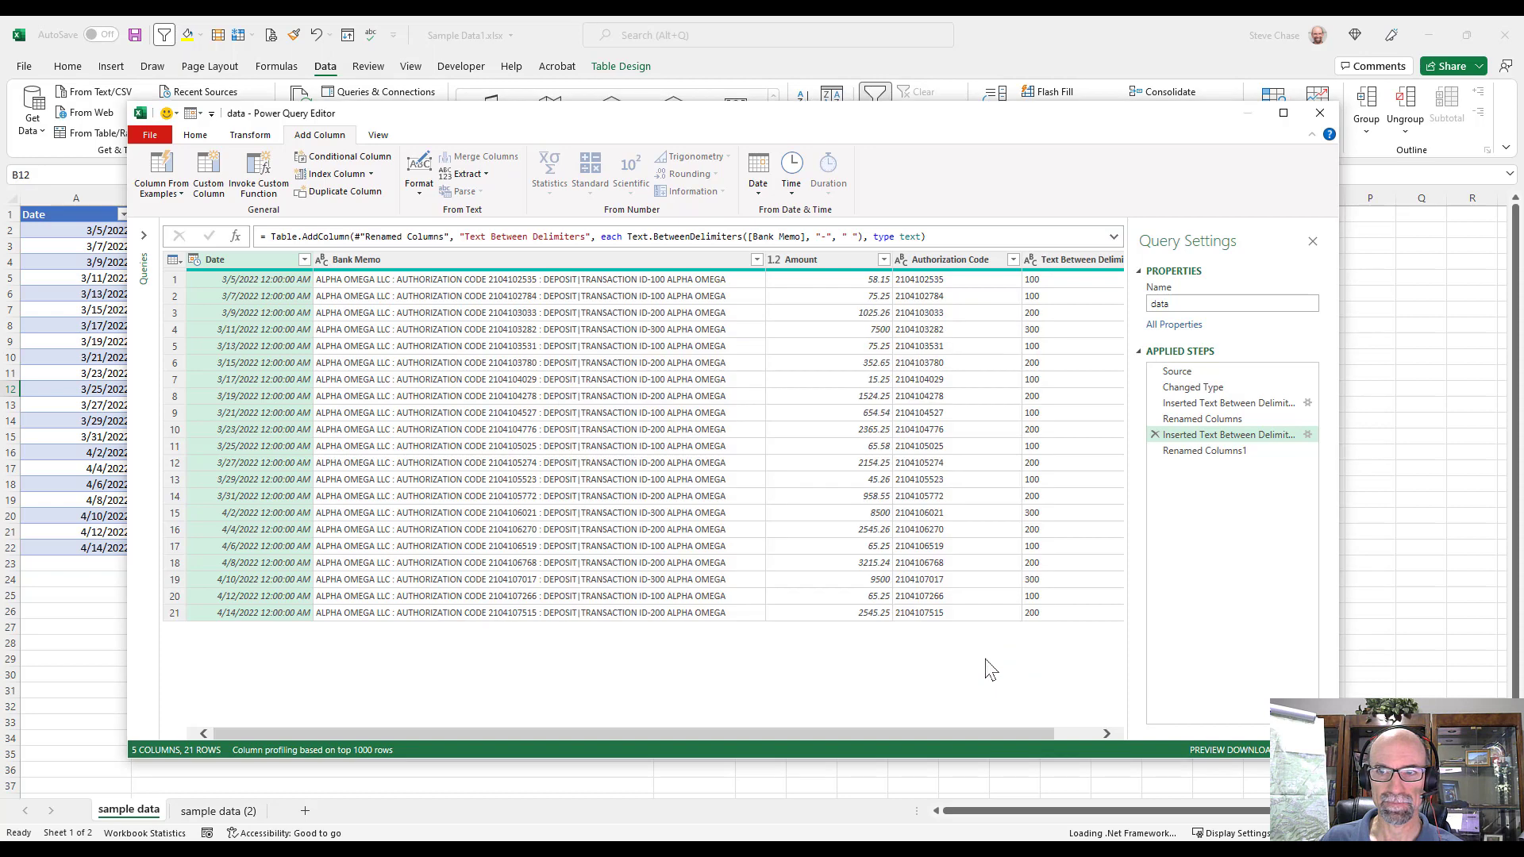
- Close the query editor and load the query results into a new worksheet
left_click(509, 430)
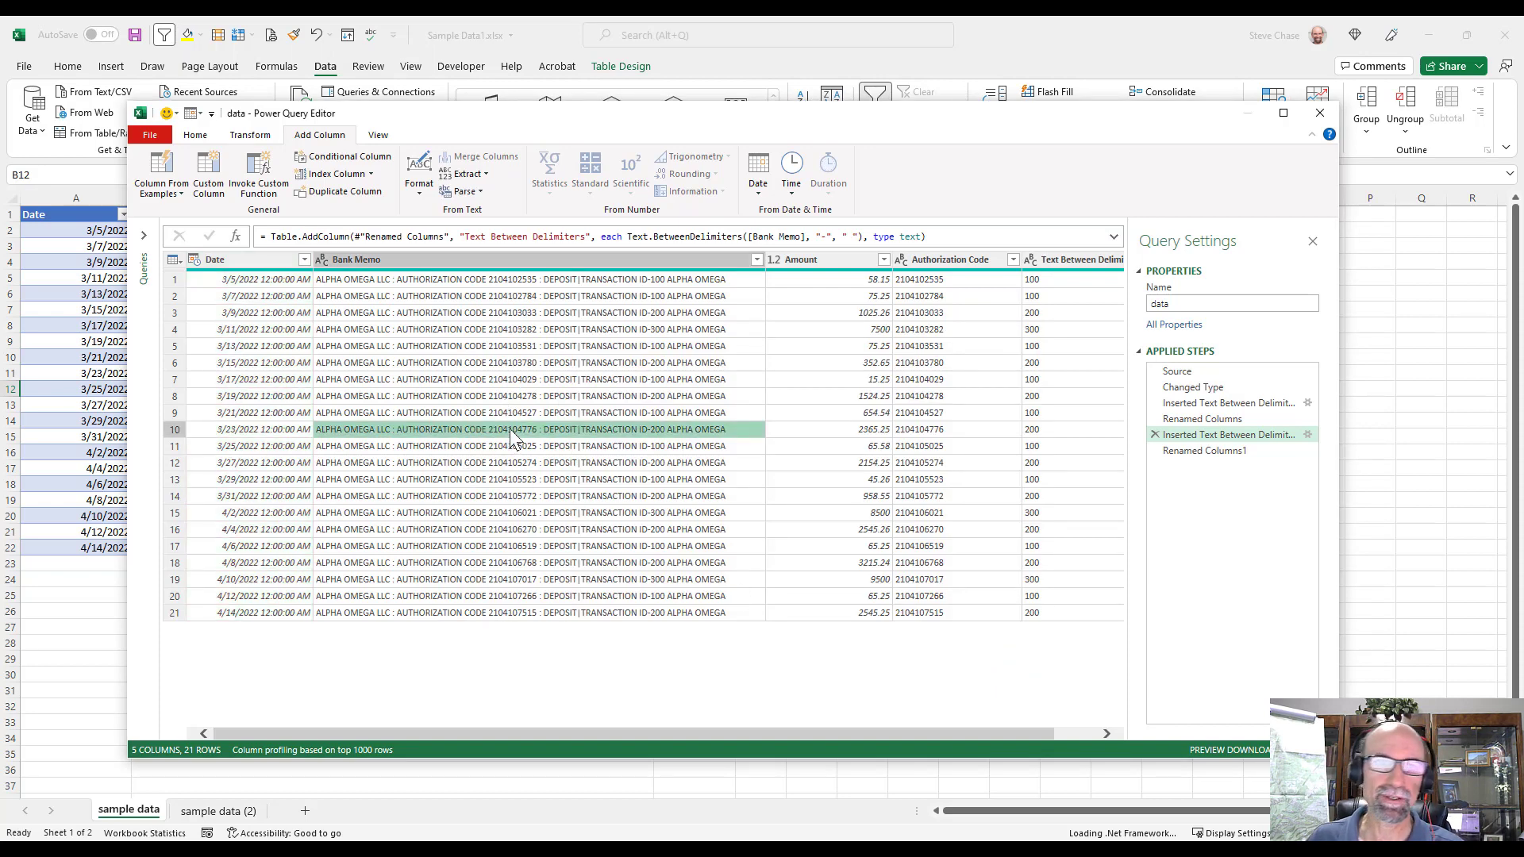
left_click(203, 136)
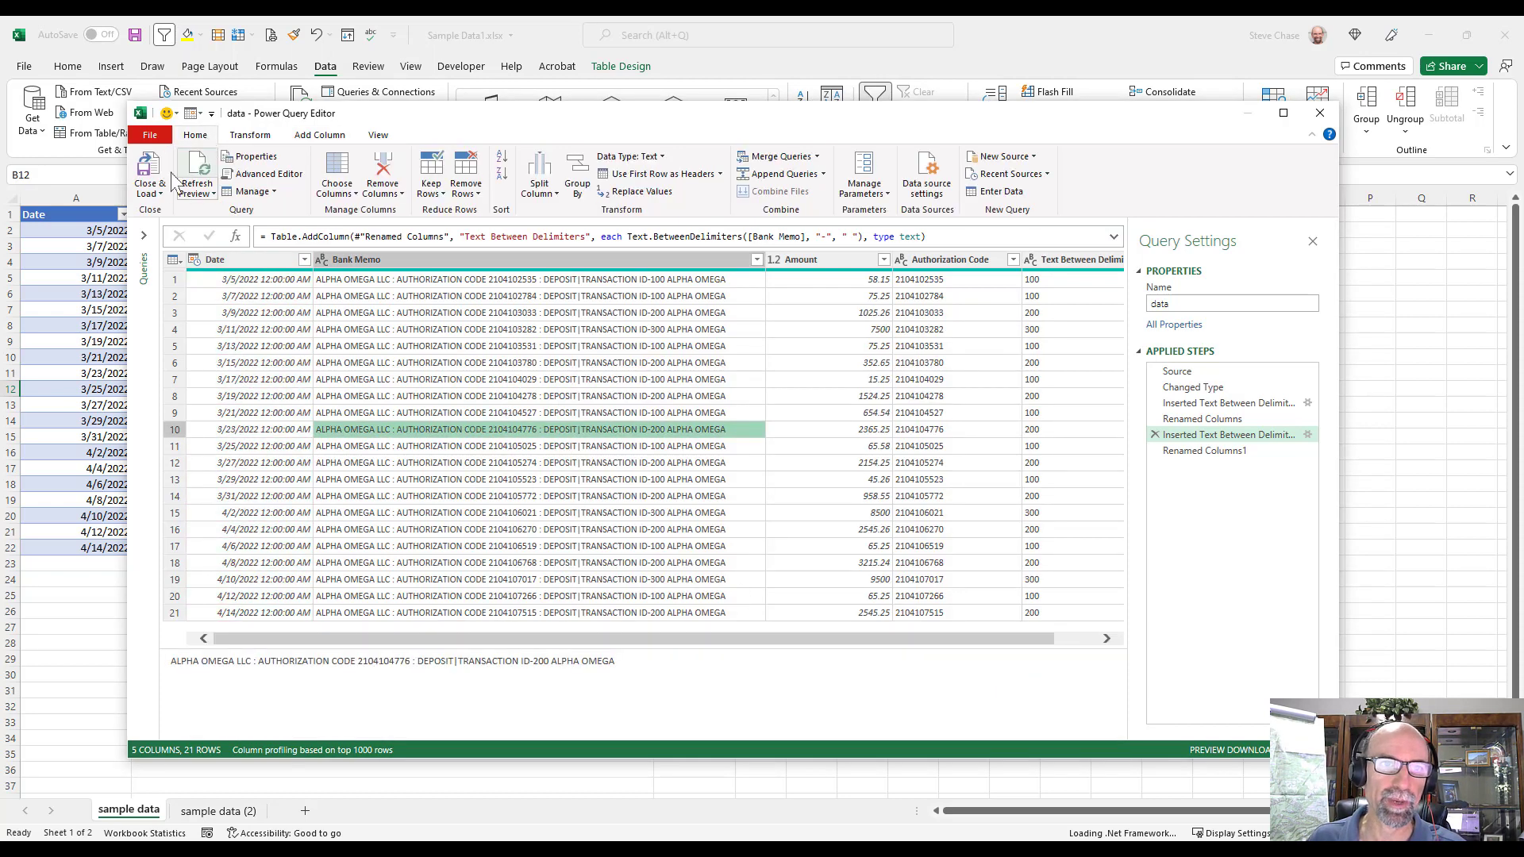
left_click(159, 174)
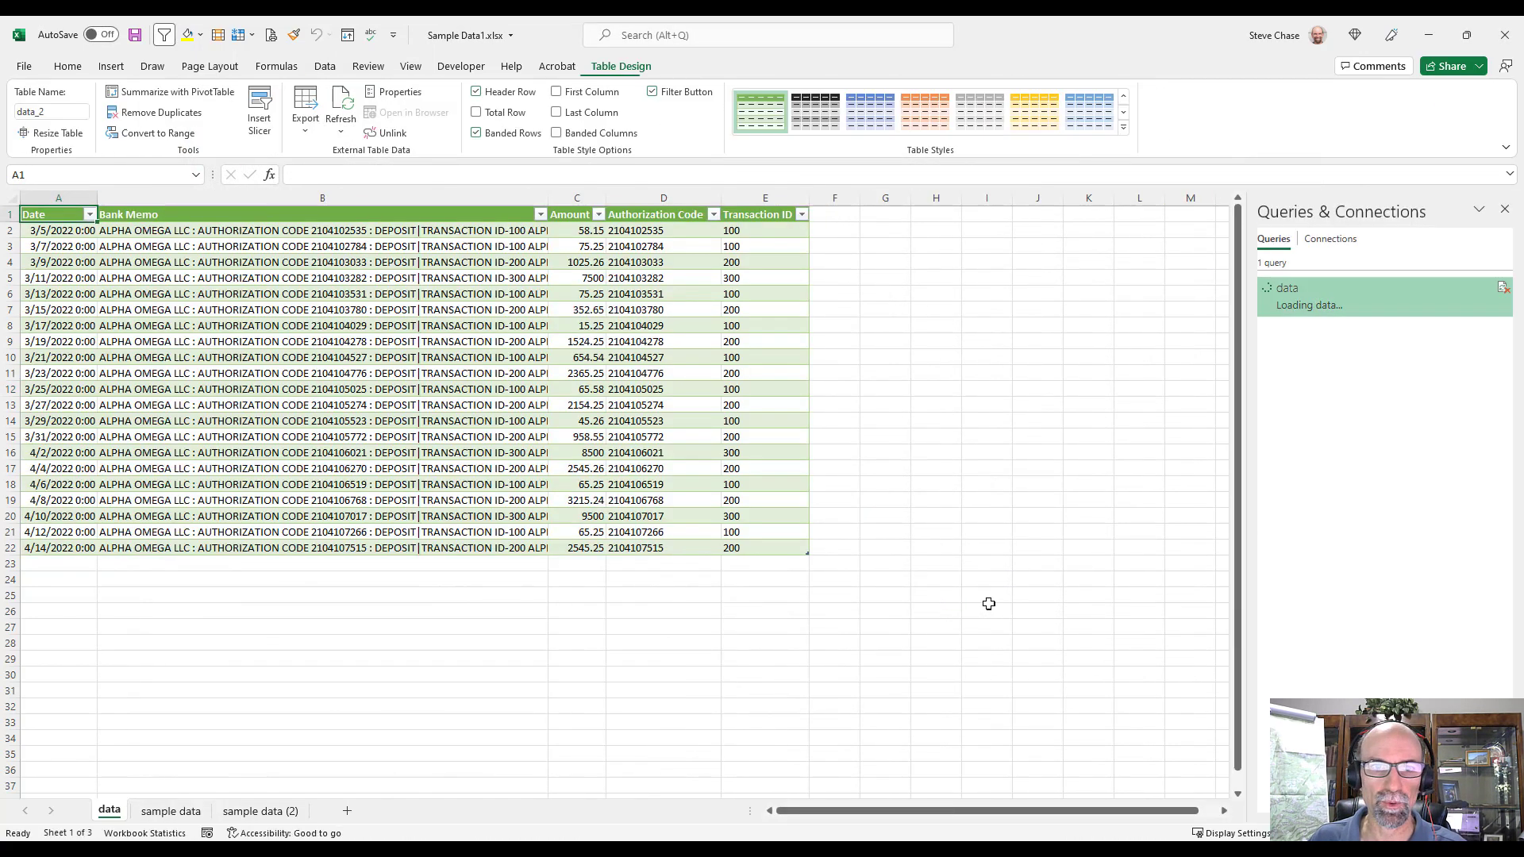
- Examine the loaded table, its query commands and the preview details of the data query
left_click(412, 424)
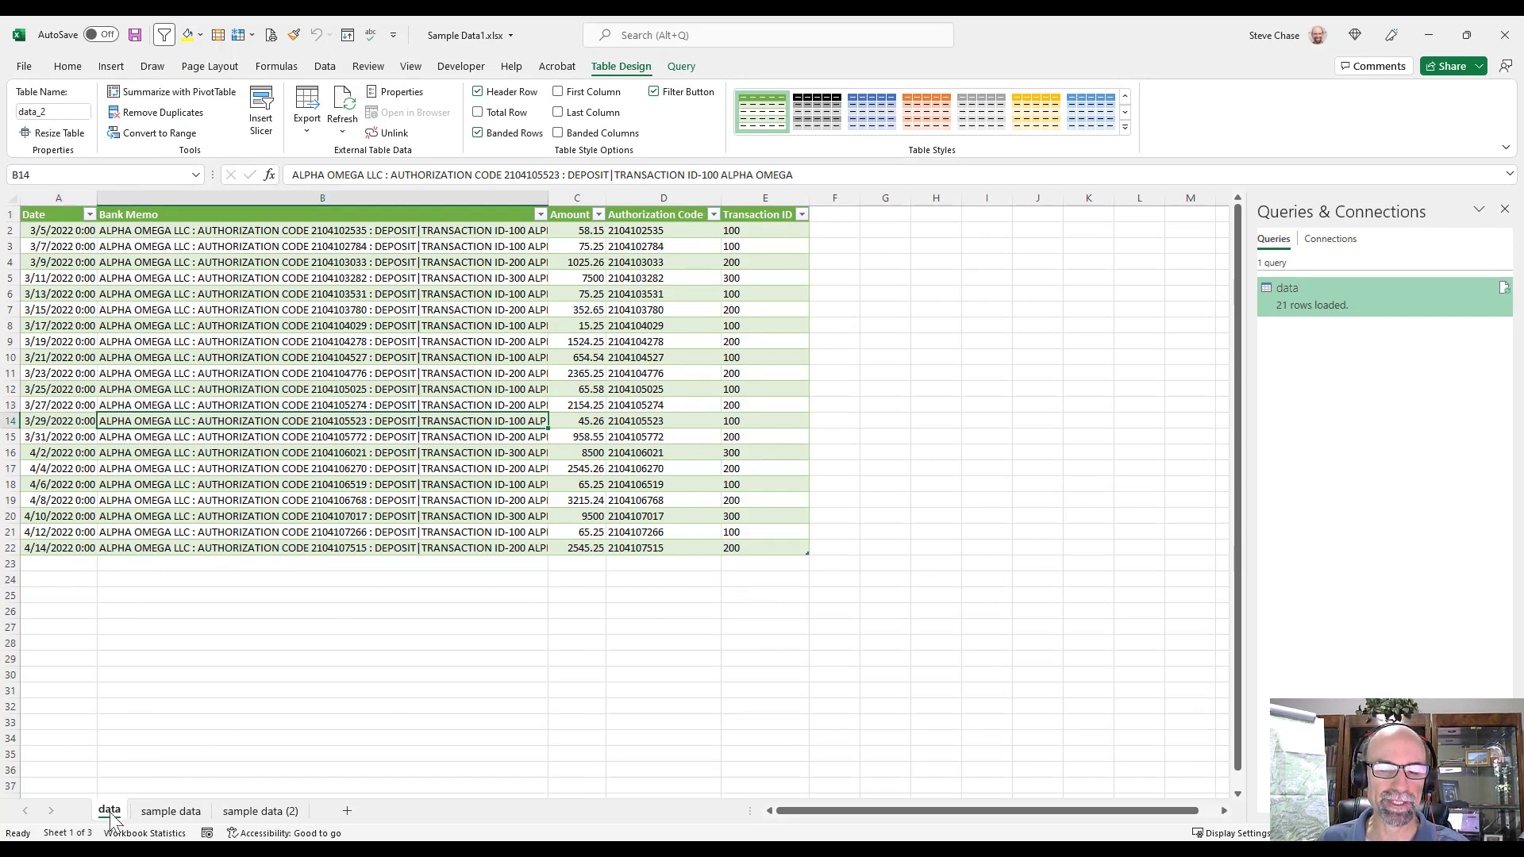
left_click(676, 69)
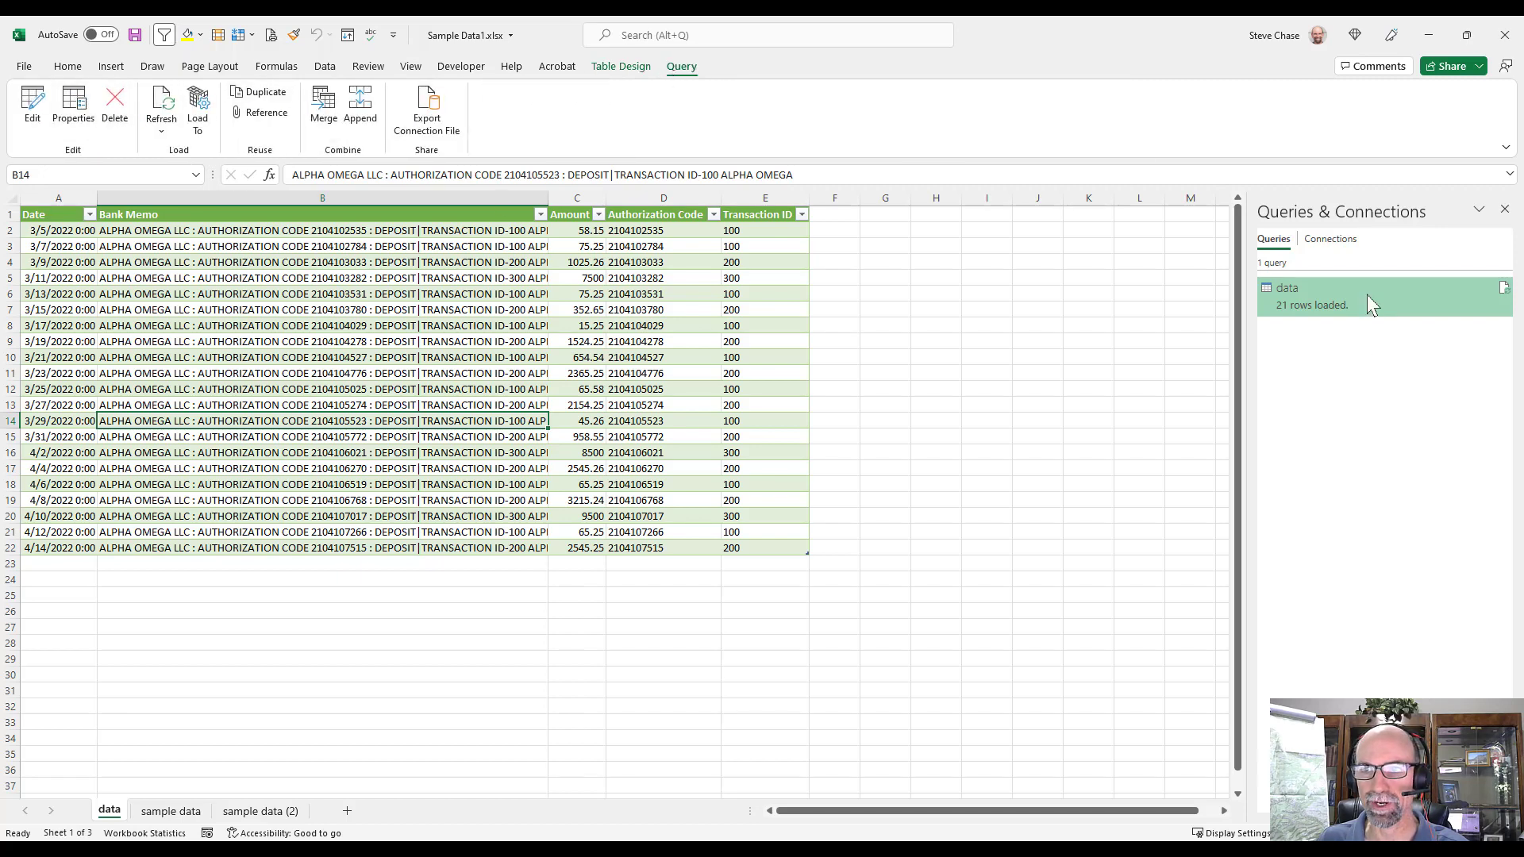
mouse_move(1368, 302)
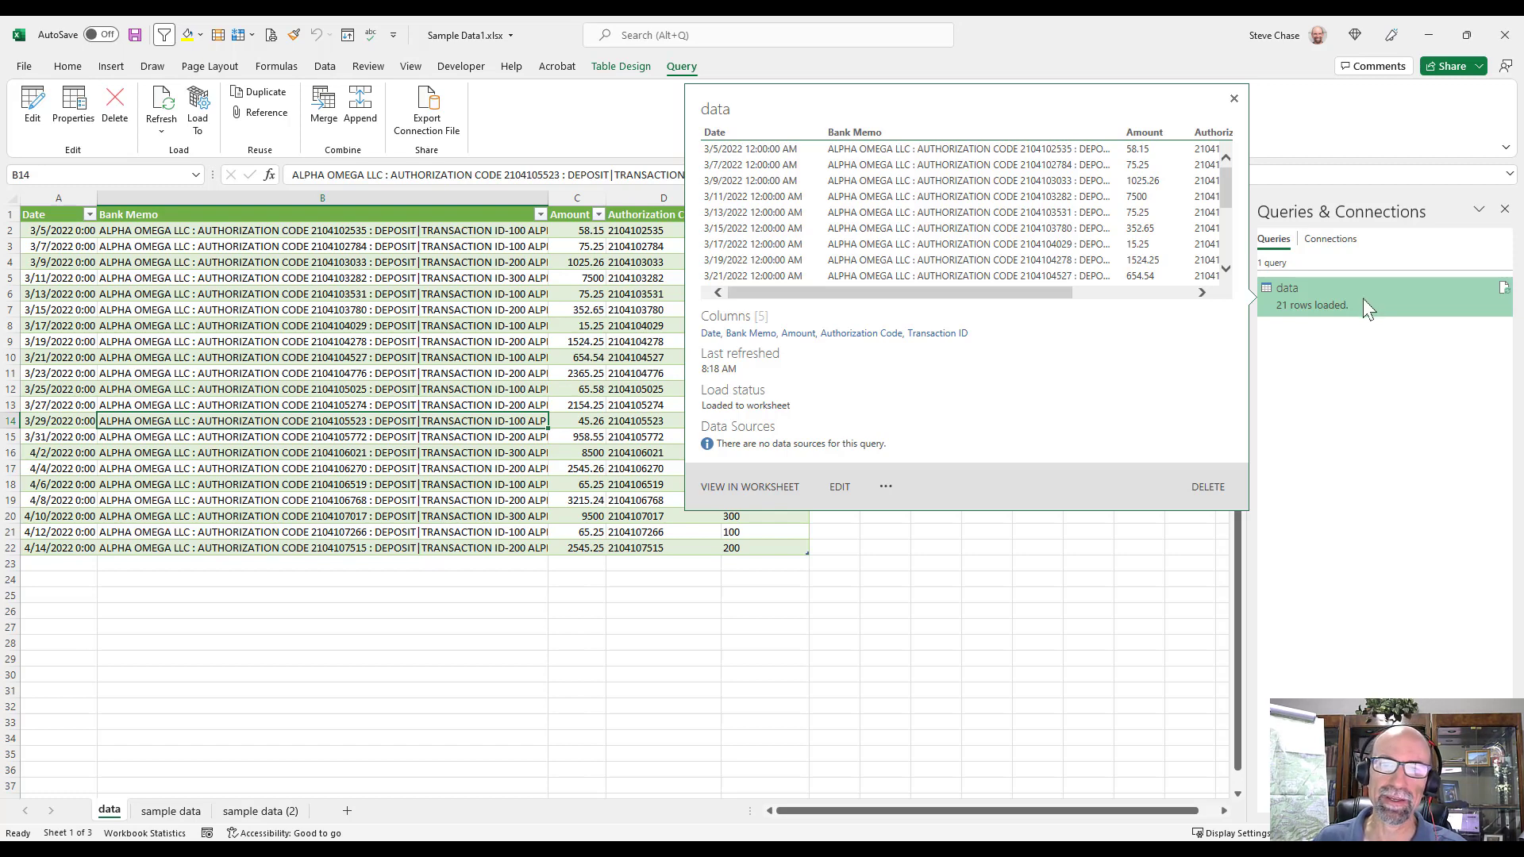
left_click(985, 624)
- Start a new row in the source table on the sample data sheet with the date 6/1/2022 in A23
left_click(181, 813)
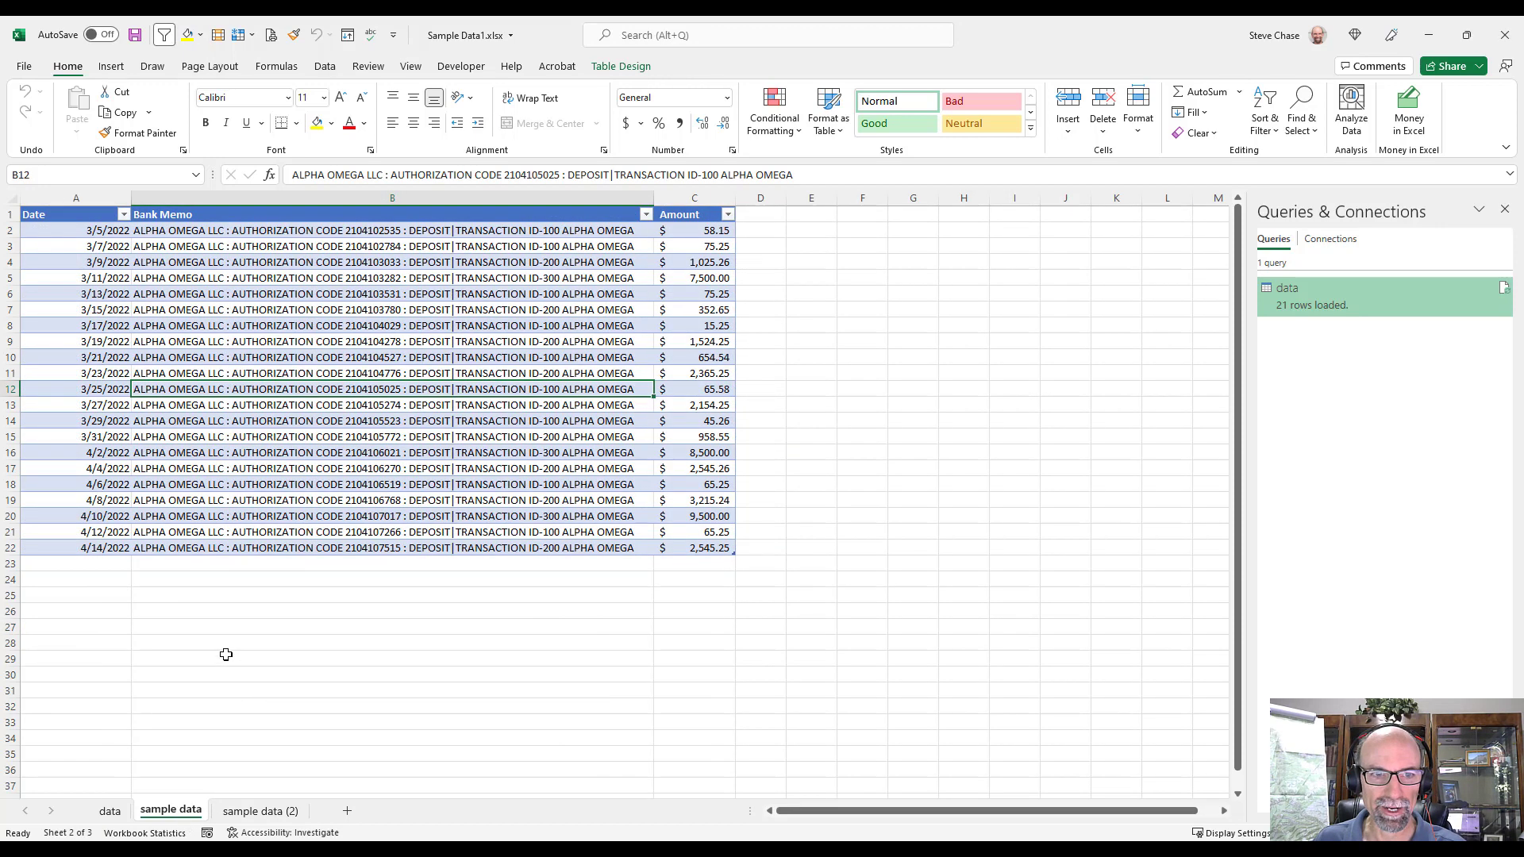
left_click(114, 565)
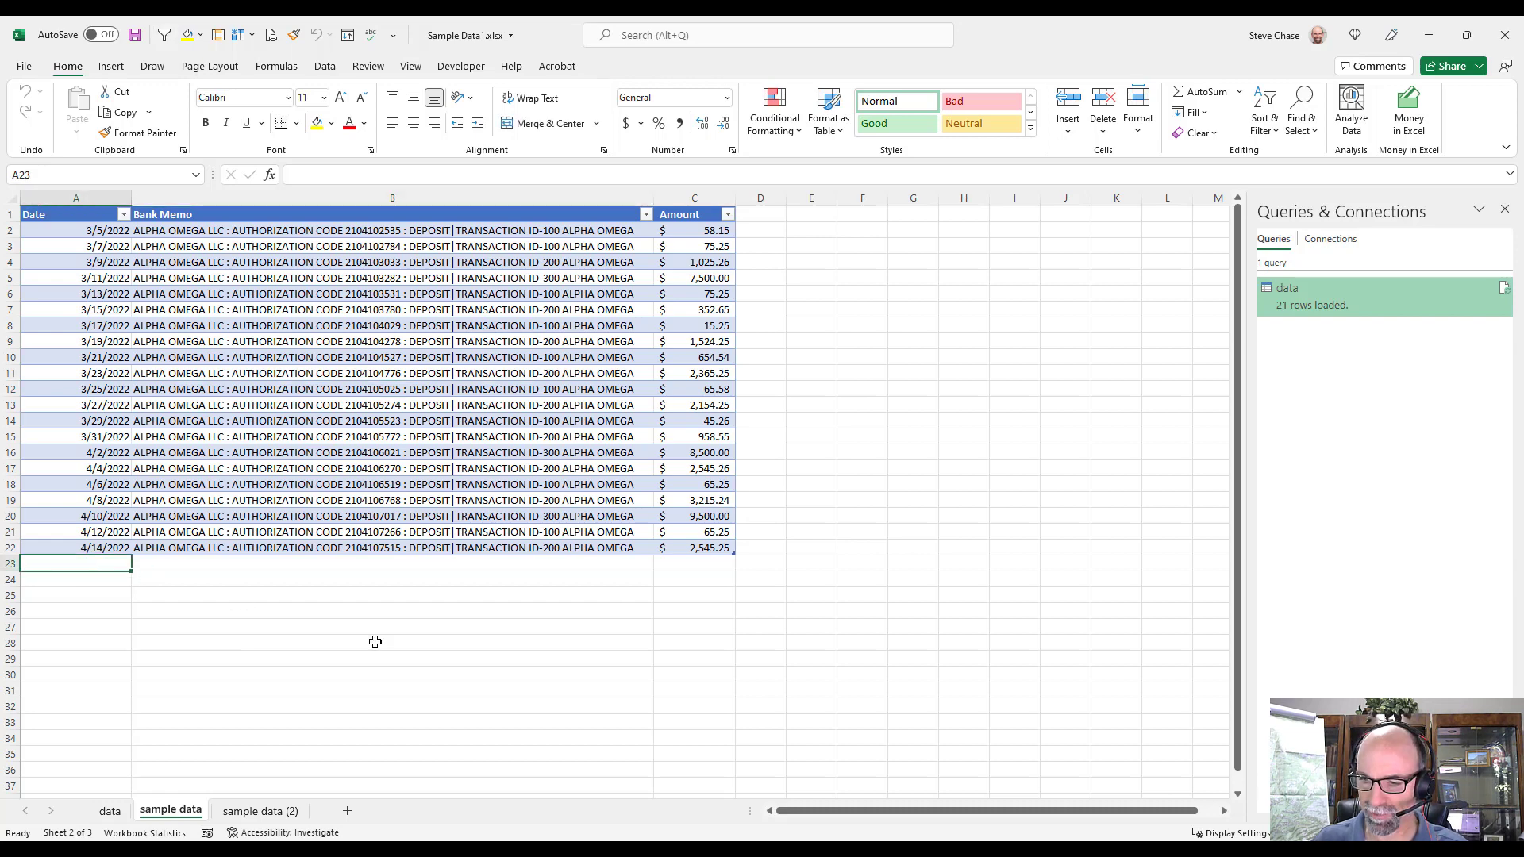
type("6/1/20")
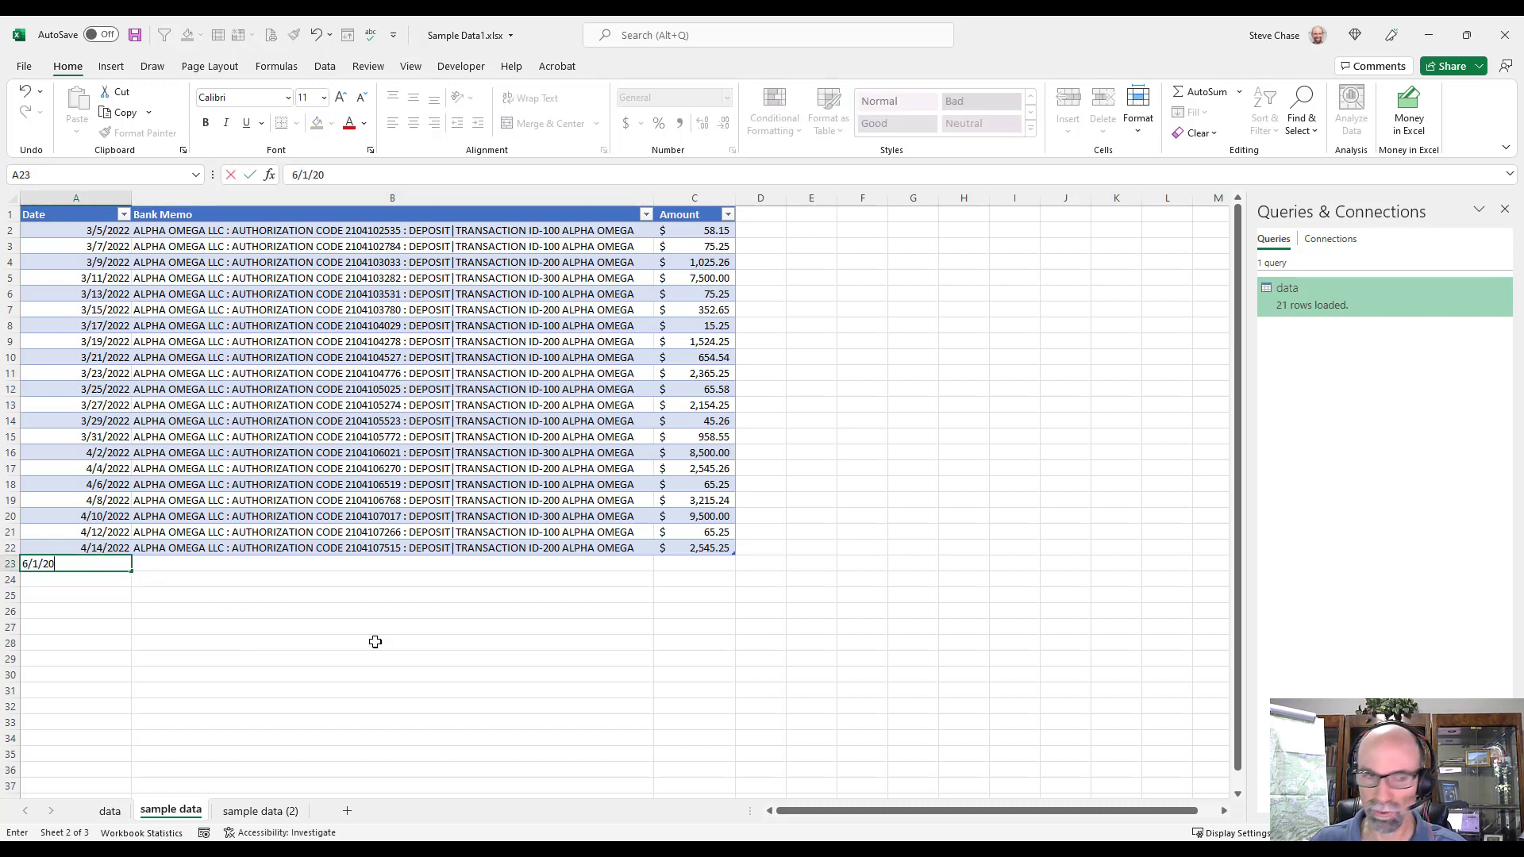
type("22")
key("Tab")
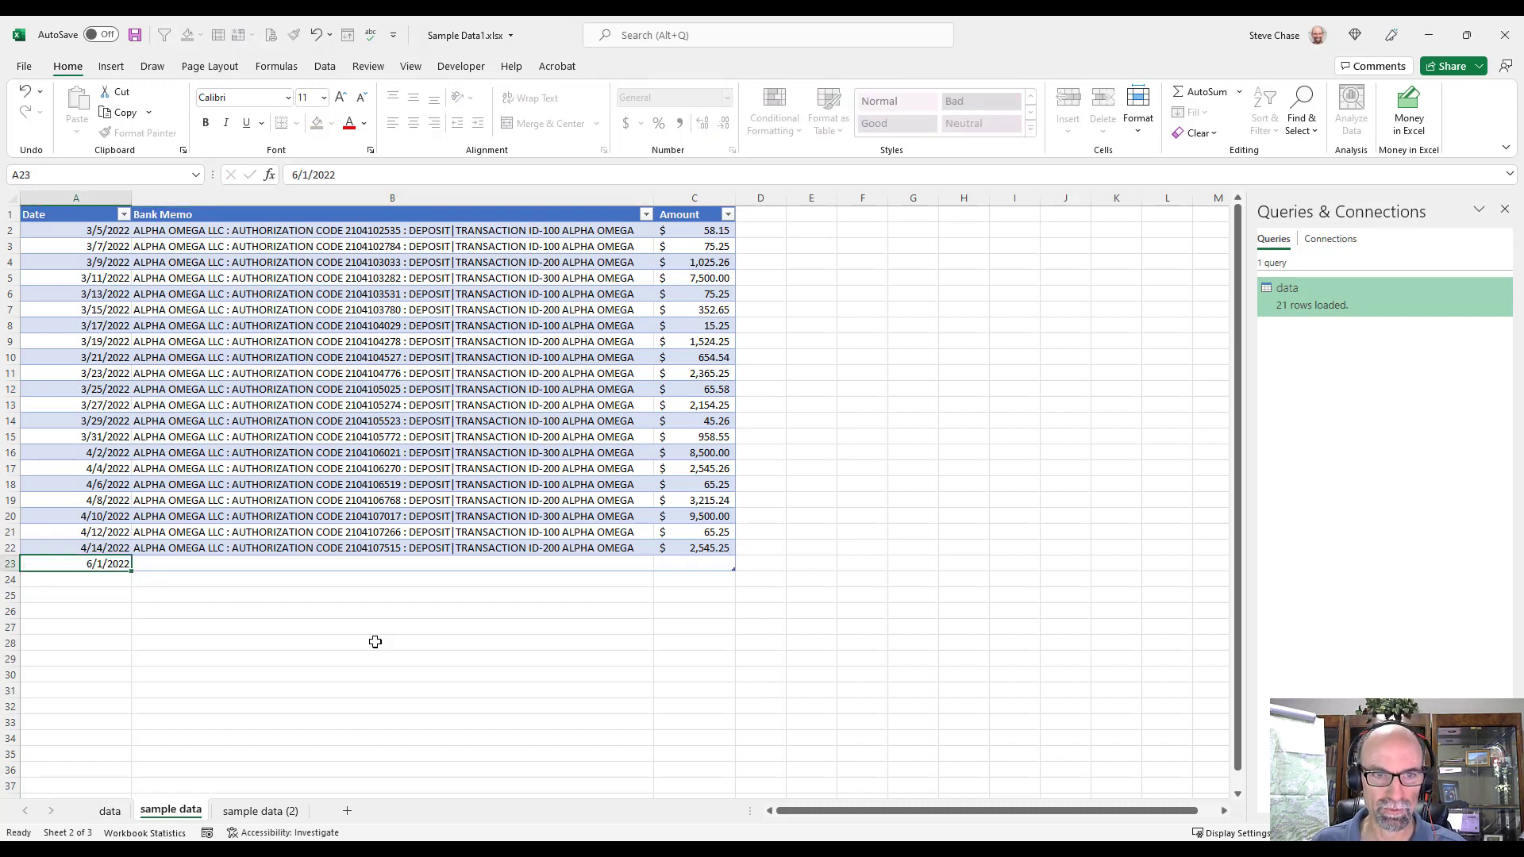
- Copy the Bank Memo from B11 into B23 and enter 1000 as the new row's amount in C23
left_click(361, 374)
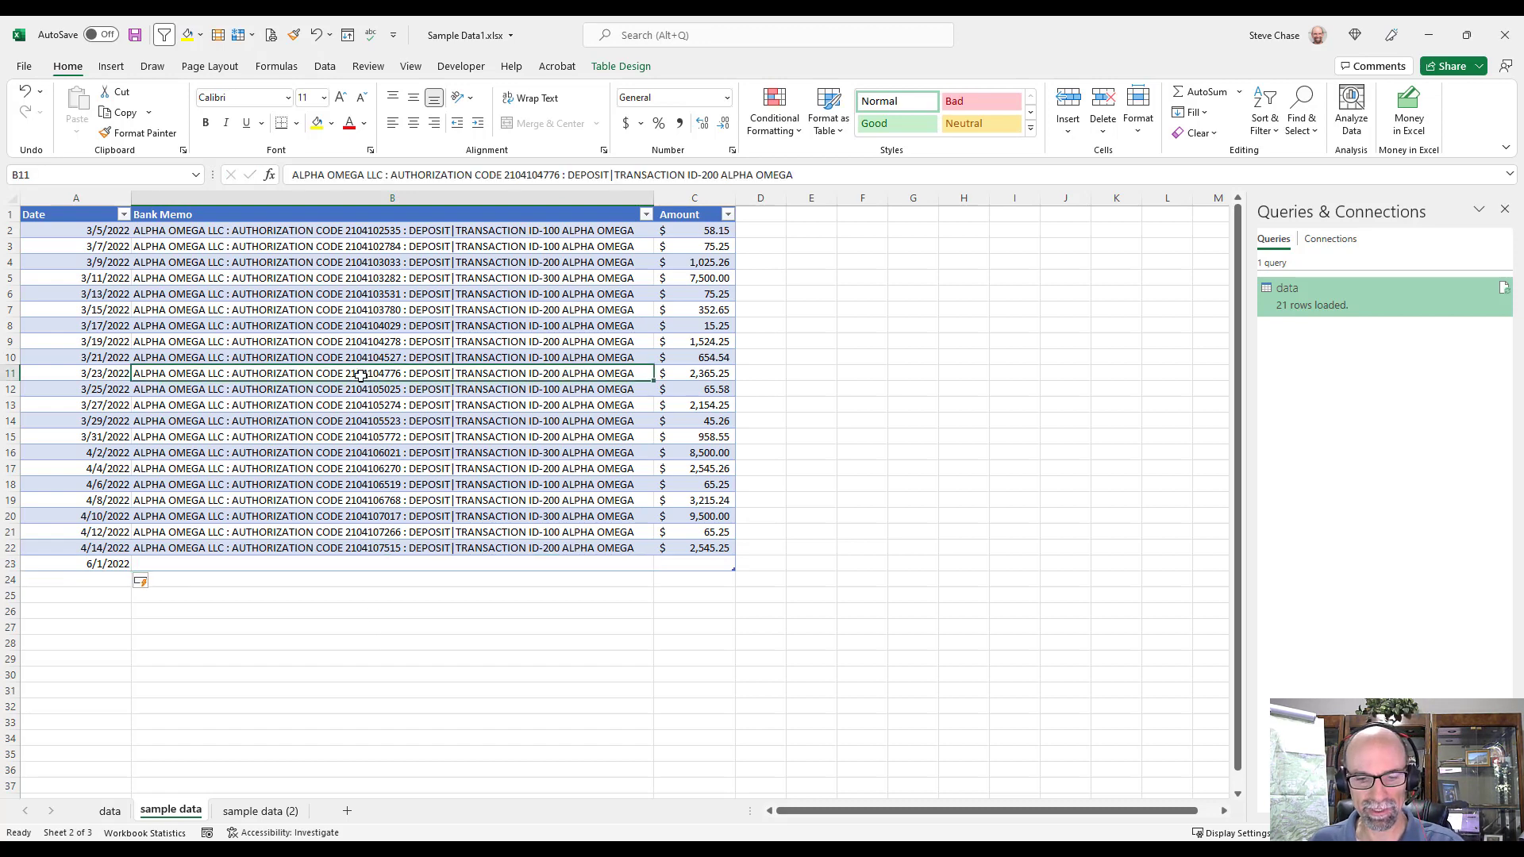
key("ctrl+c")
left_click(328, 564)
key("ctrl+v")
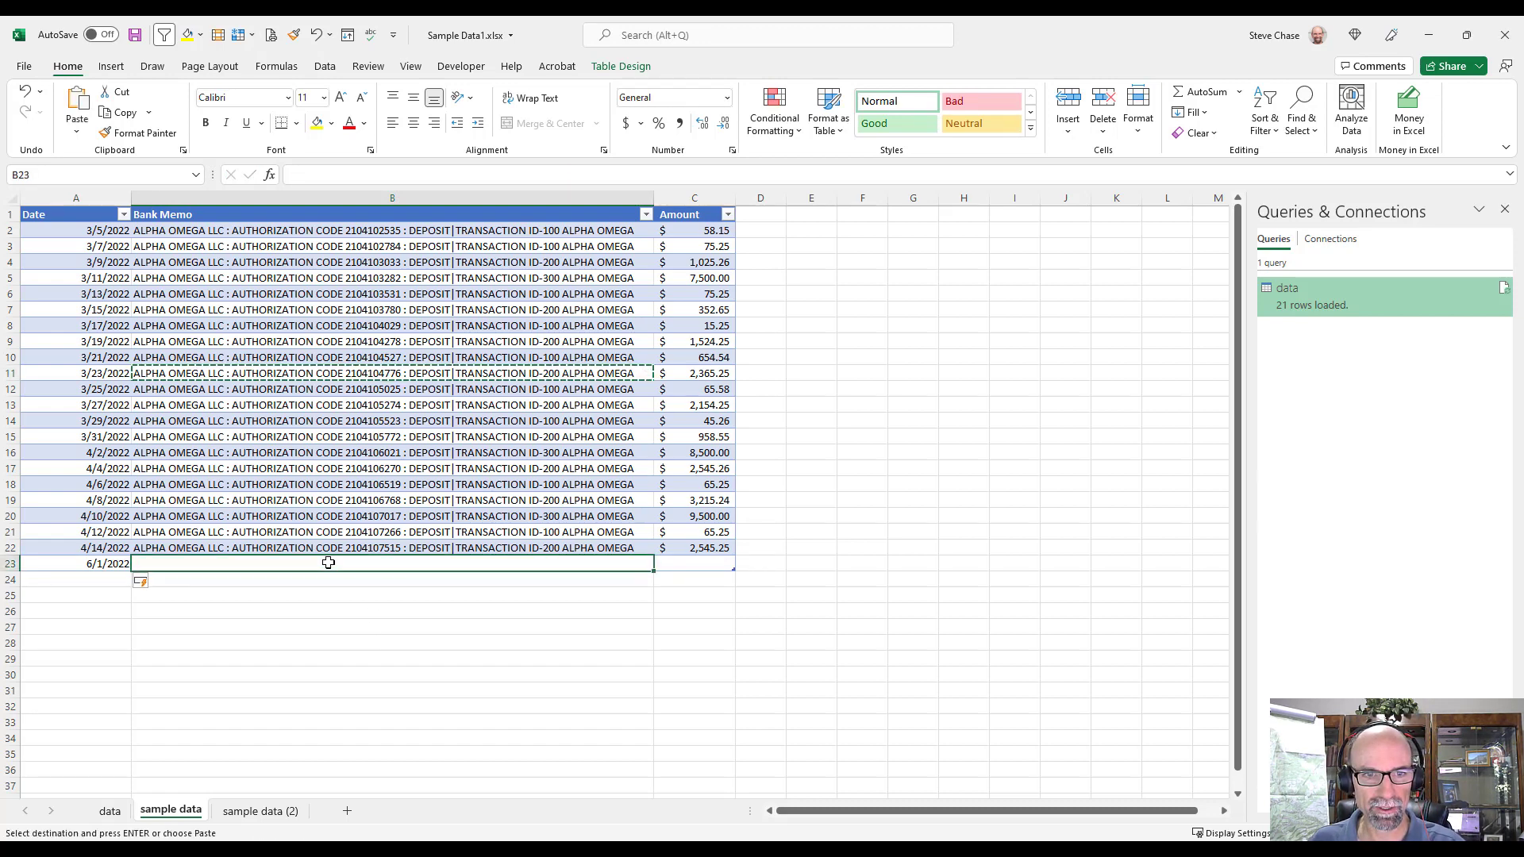
left_click(698, 565)
type("1,0")
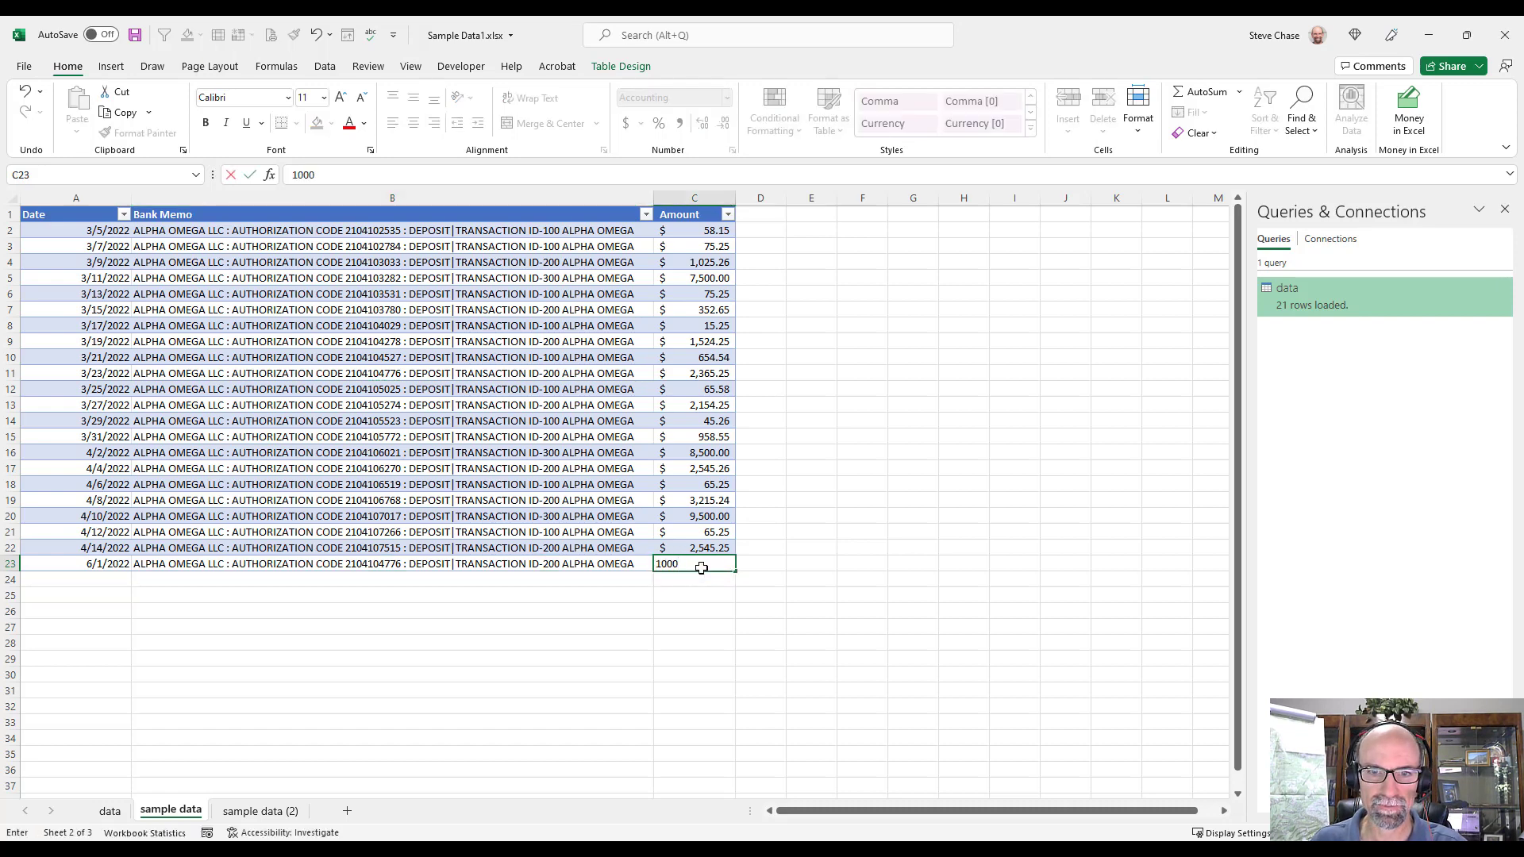
type("00")
key("Return")
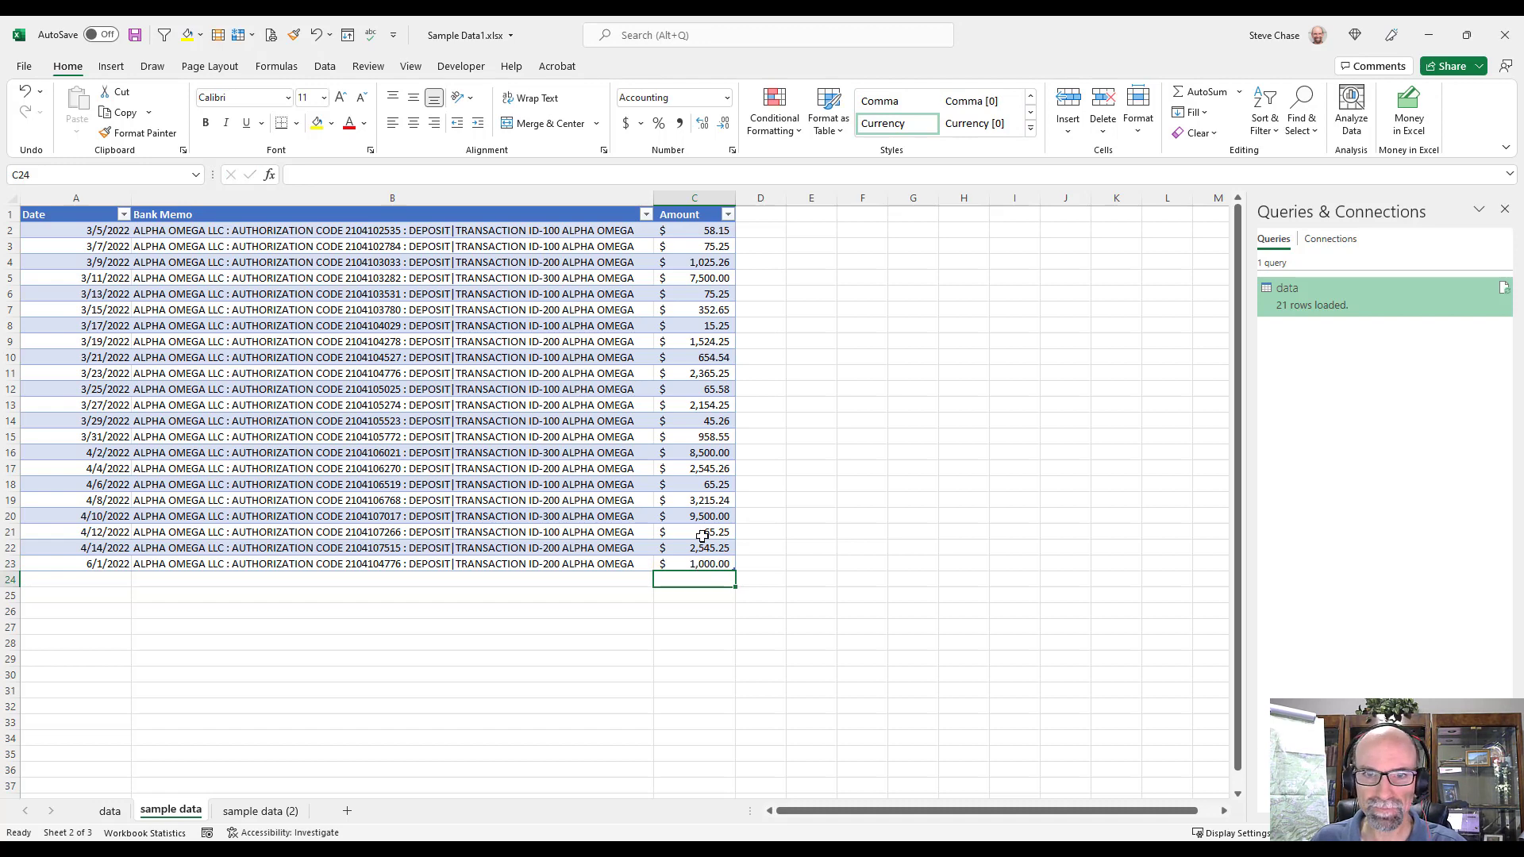
- Refresh the data query to bring the new 6/1/2022 source row into the output table
left_click_drag(100, 564, 616, 558)
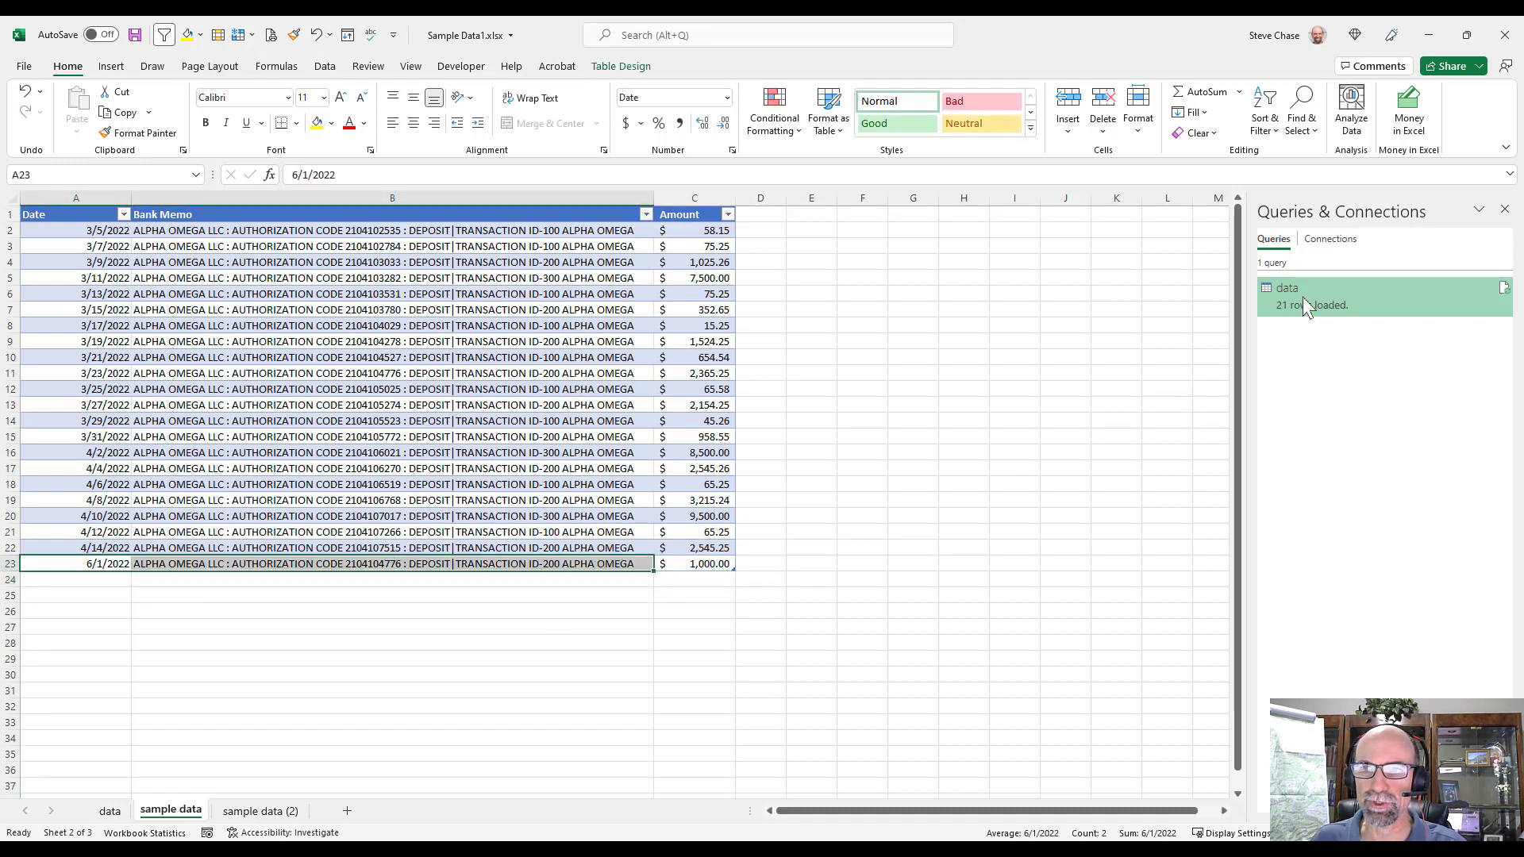
mouse_move(1304, 303)
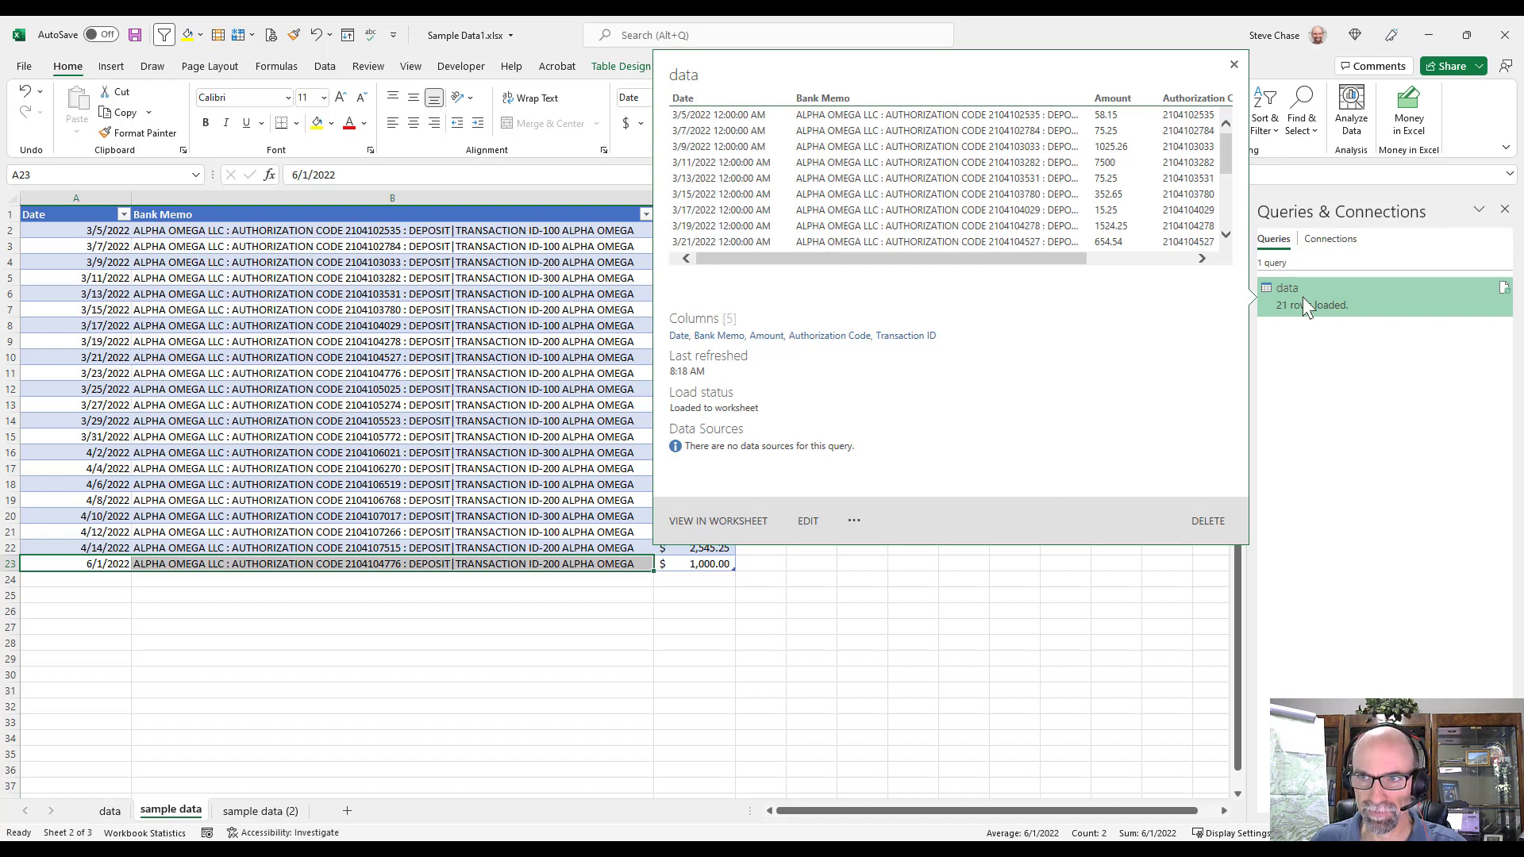
right_click(1302, 297)
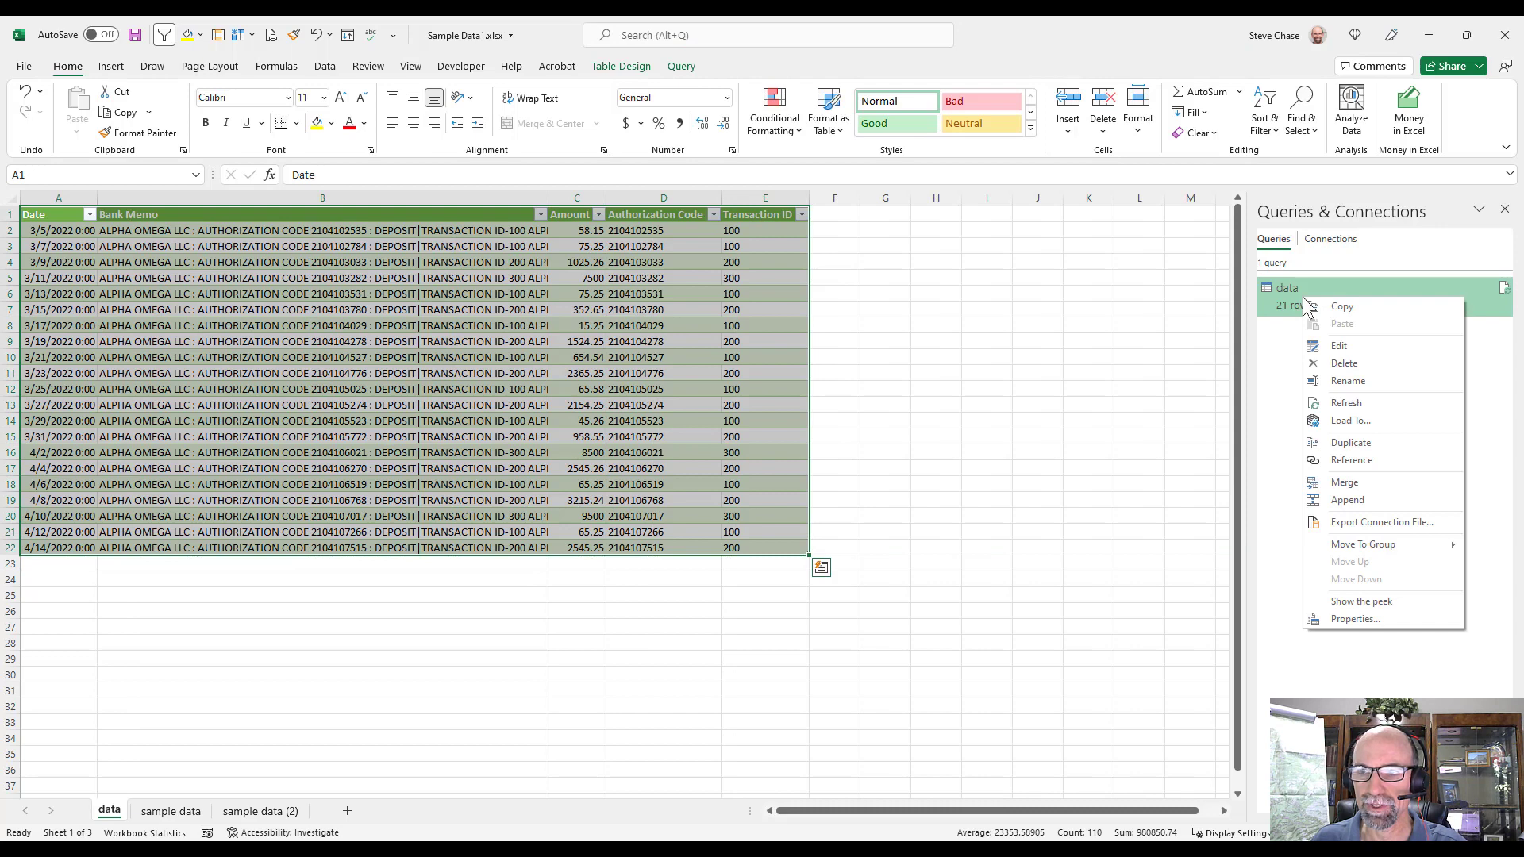
left_click(1346, 404)
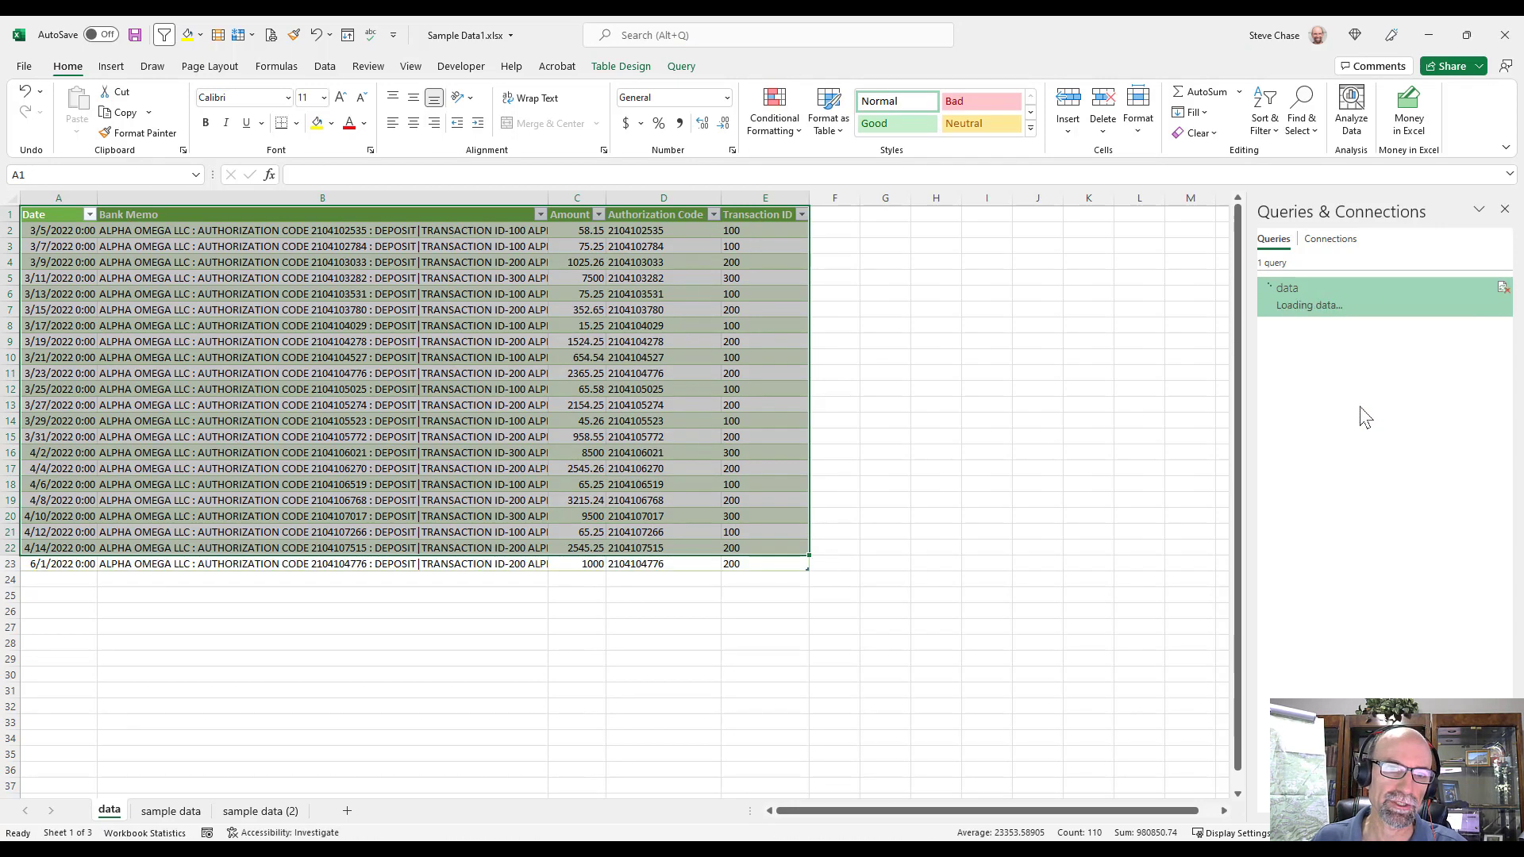
left_click(1024, 467)
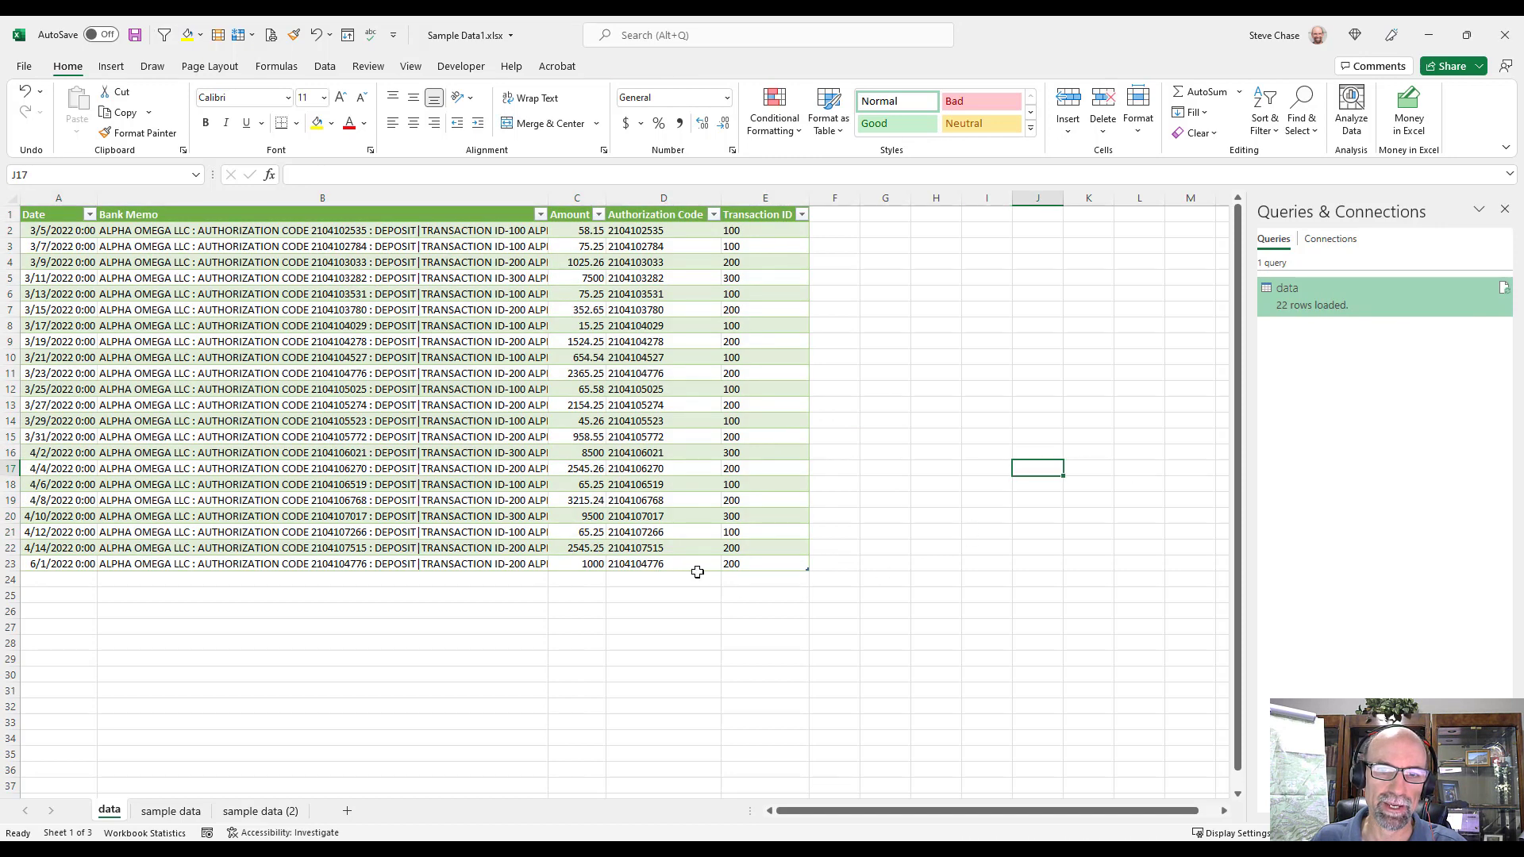
- Compare the new row in the refreshed data sheet with its source row on the sample data sheet
left_click_drag(739, 563, 269, 563)
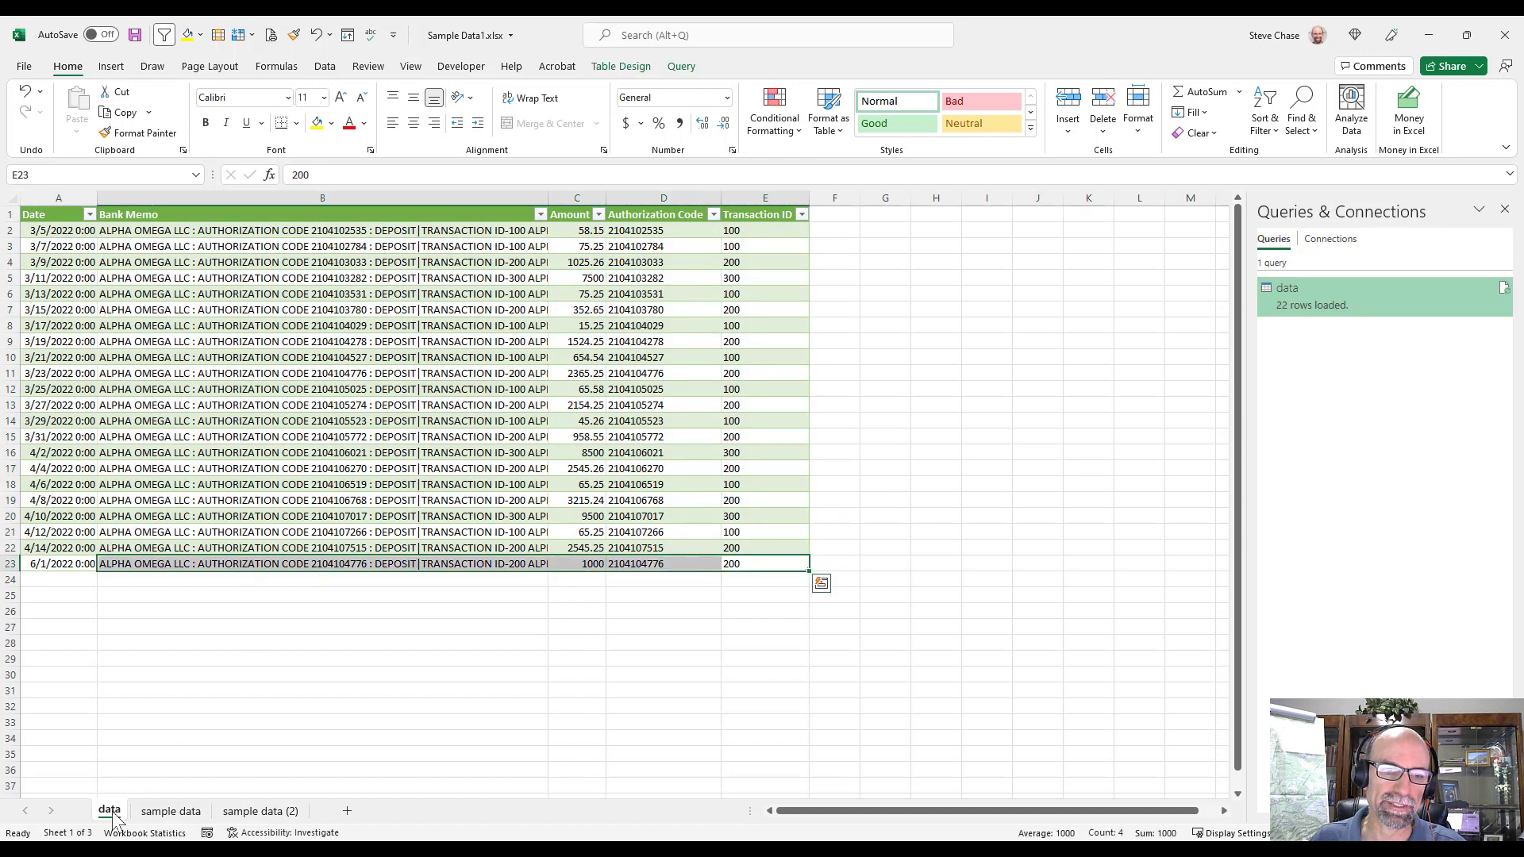
left_click(171, 811)
left_click(326, 690)
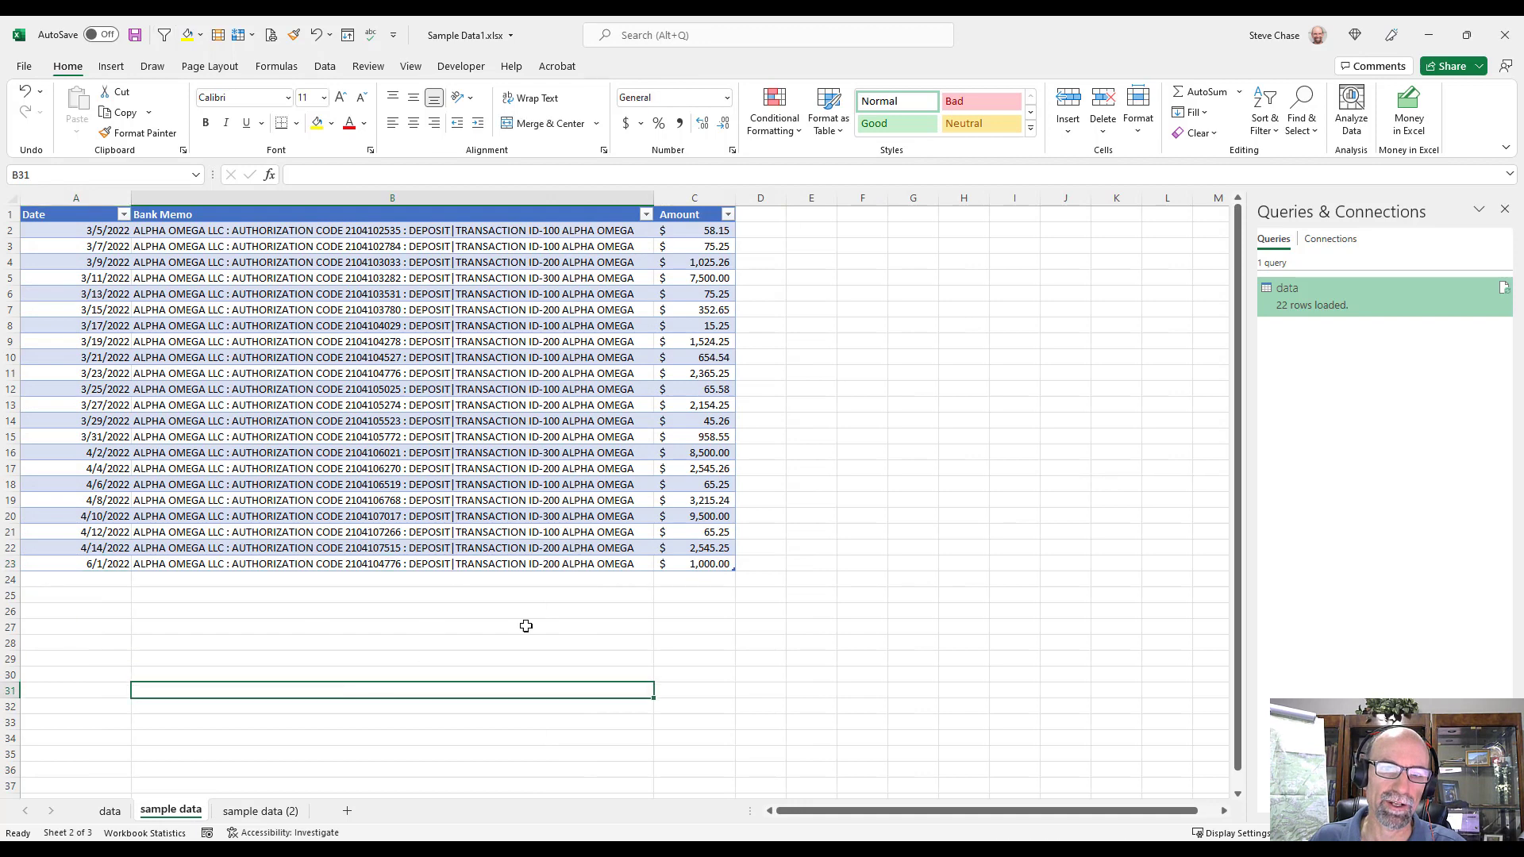
left_click(109, 811)
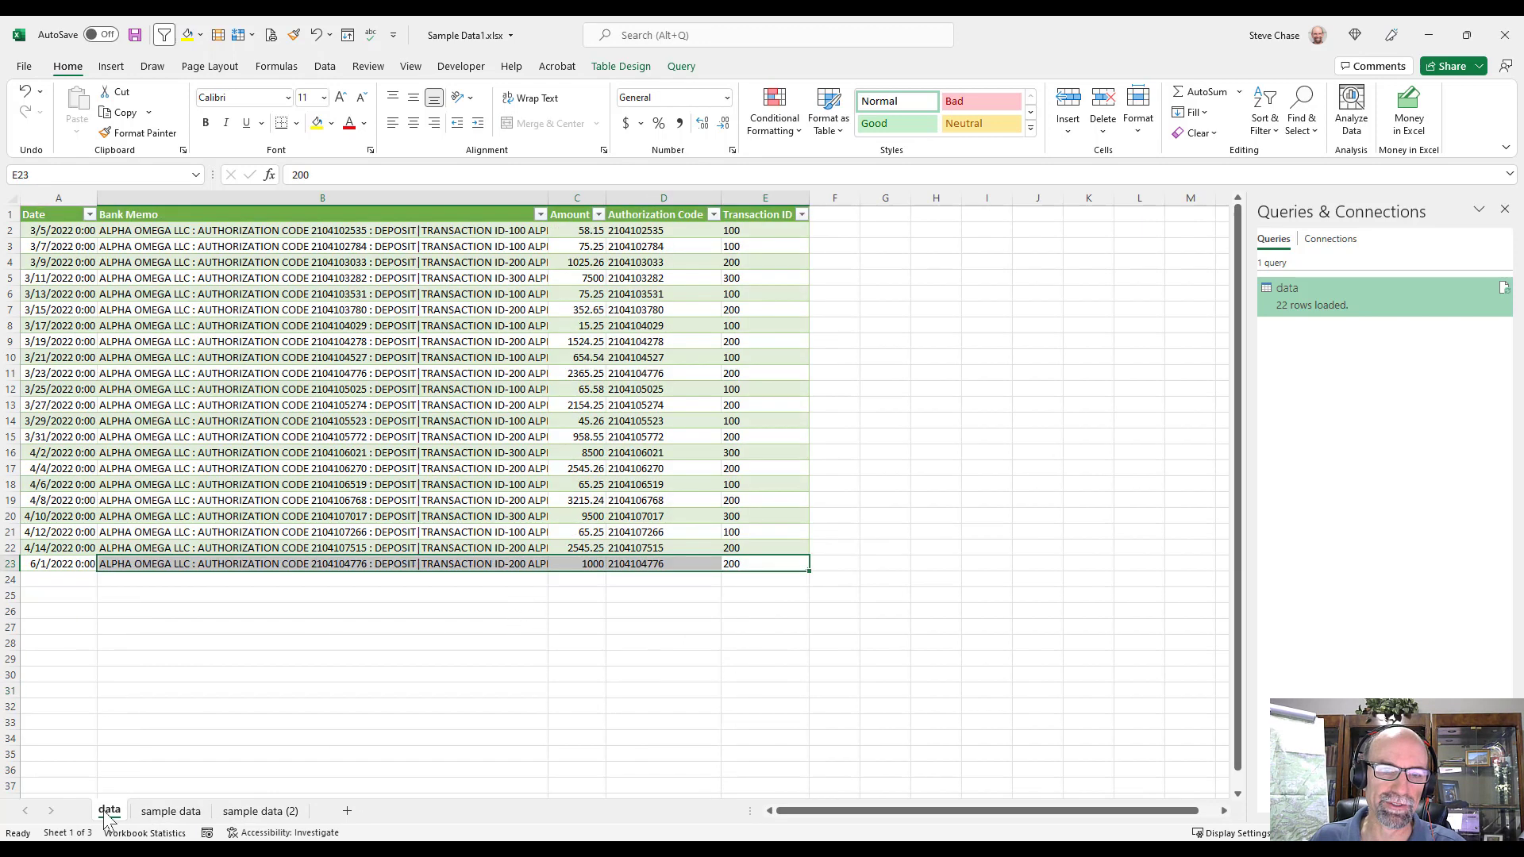
left_click(442, 448)
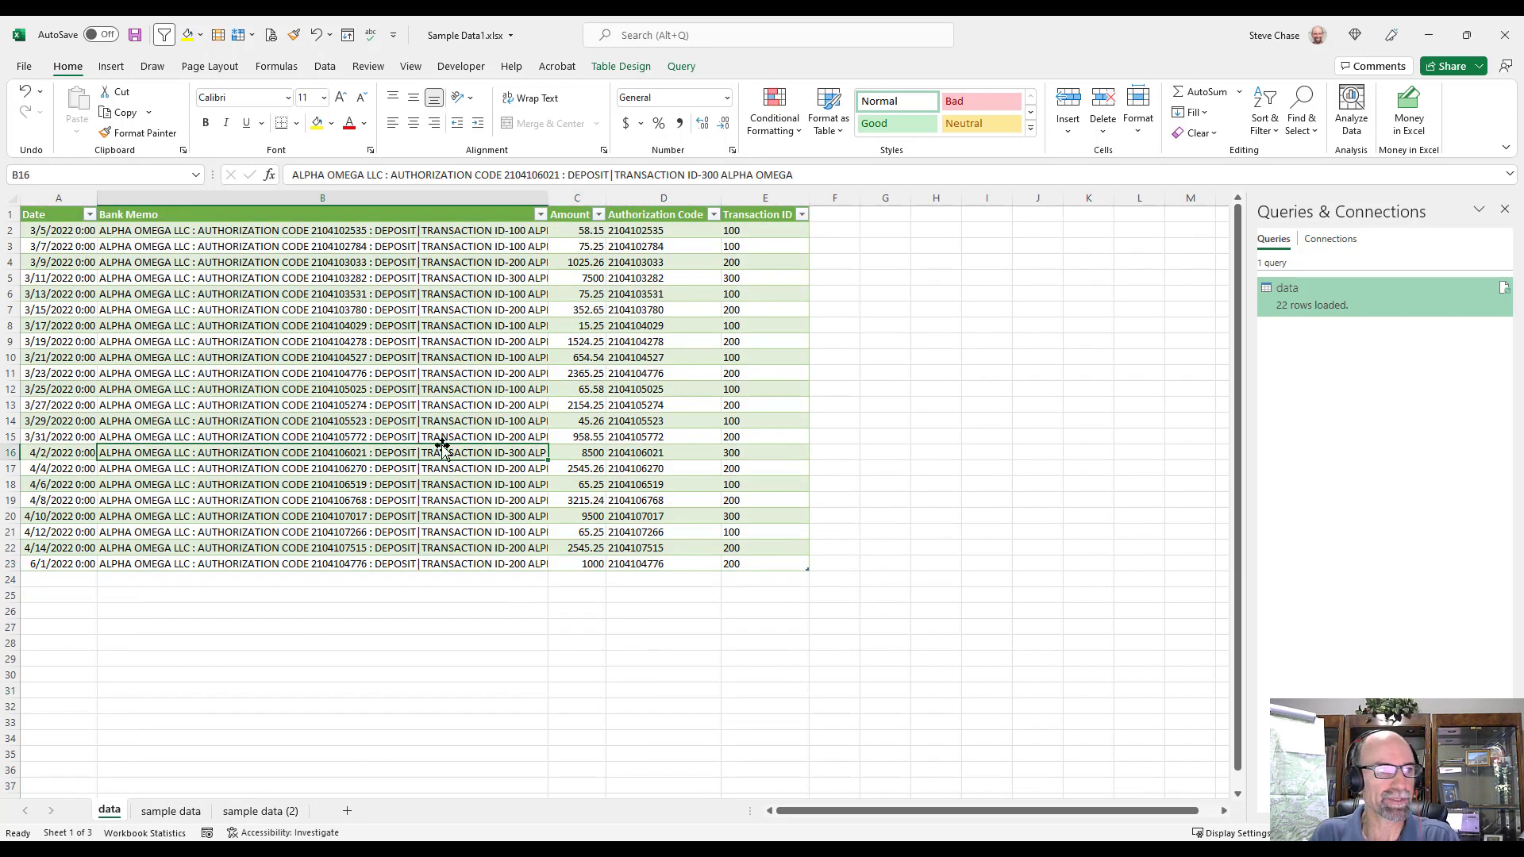